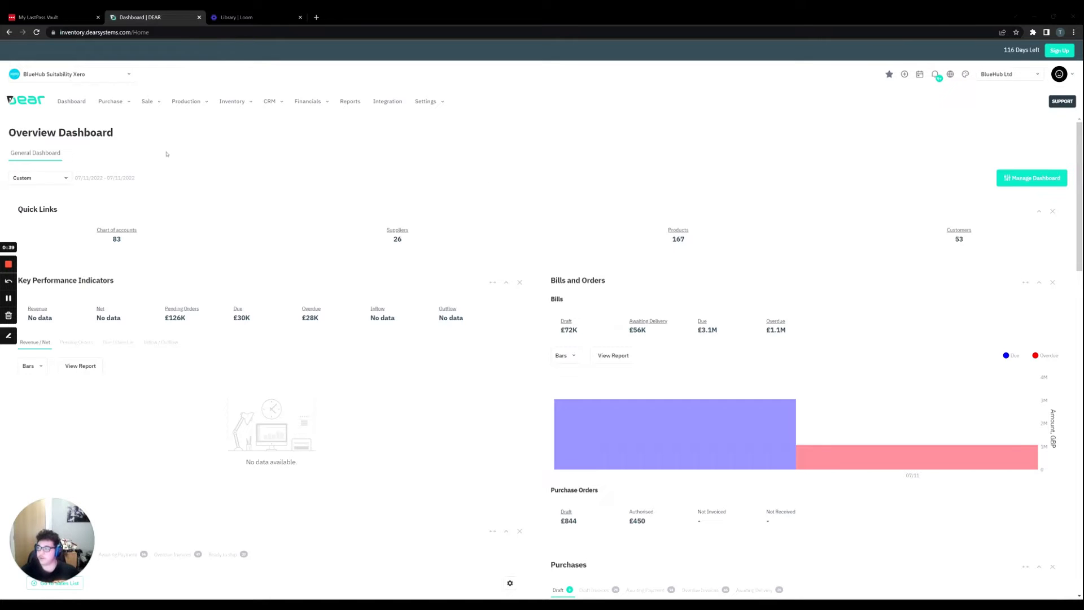
Start a new advanced sale and choose Bayside Club as its customer.
left_click(160, 106)
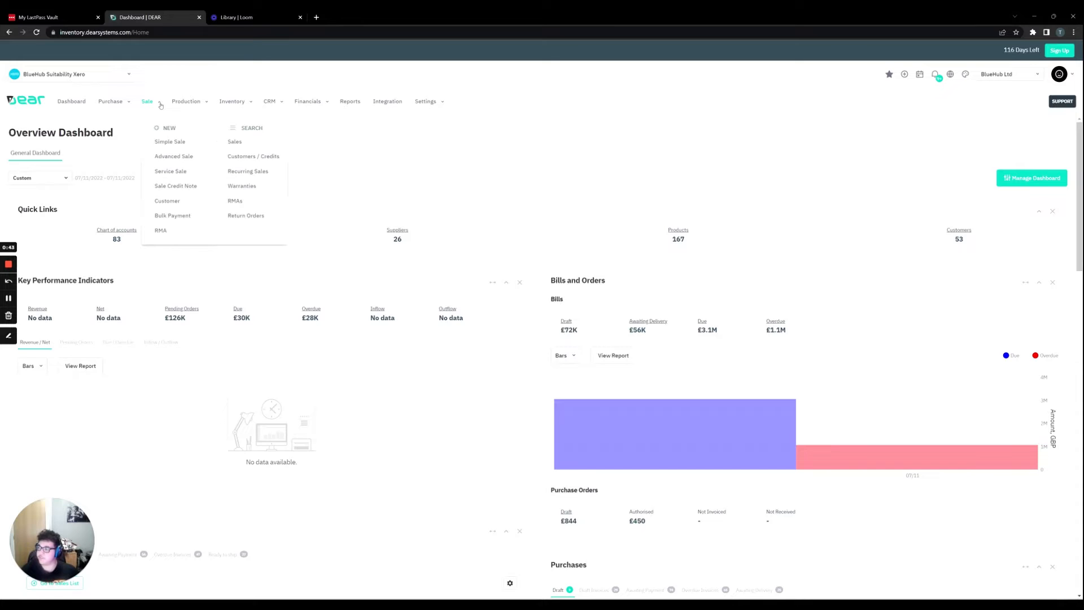
left_click(181, 158)
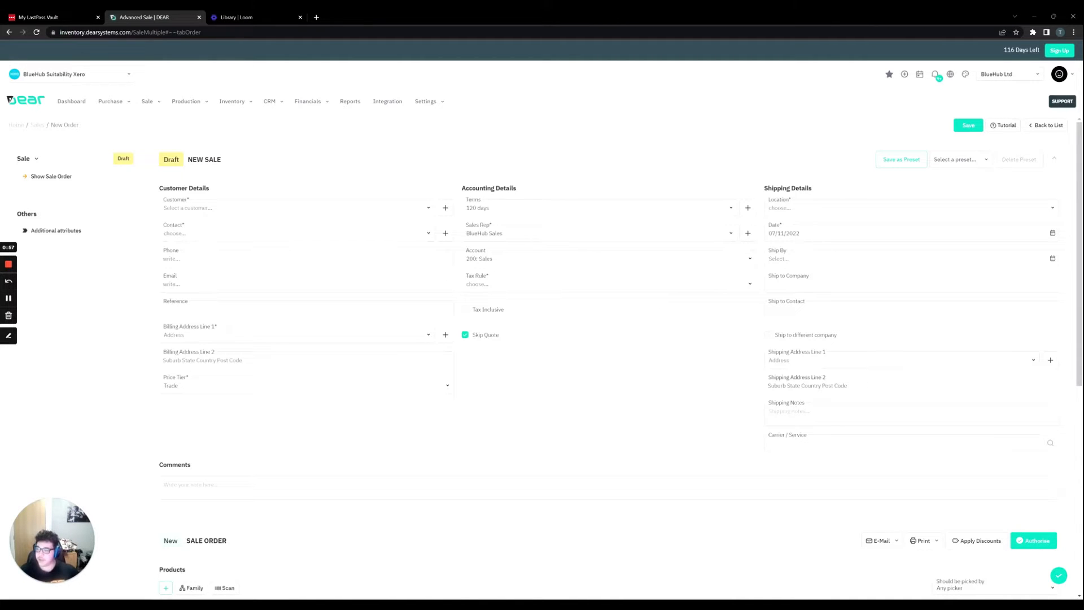
left_click(428, 210)
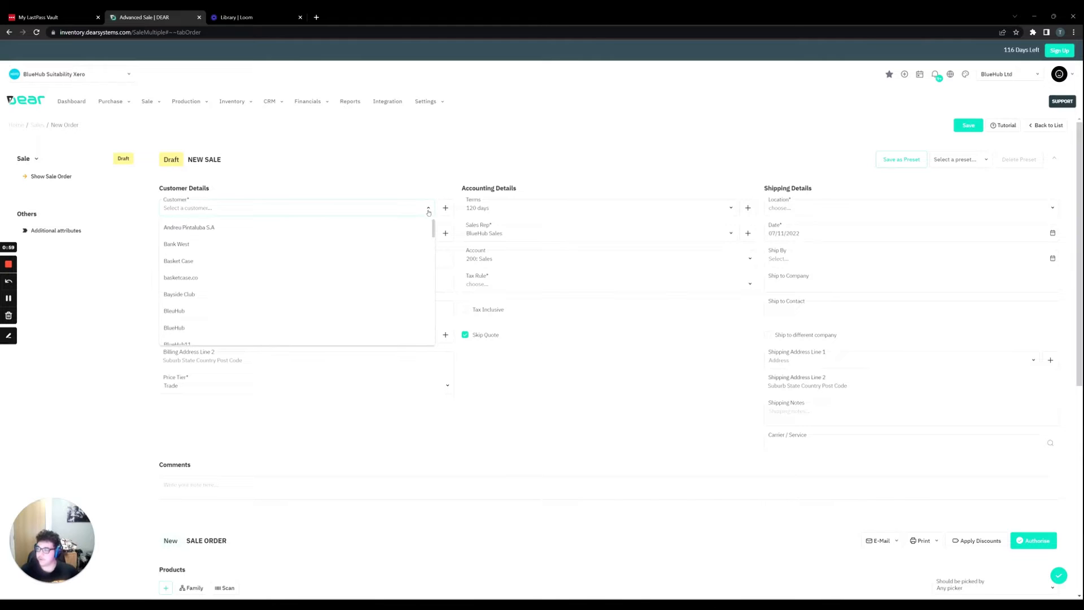
scroll(243, 258, "down", 1)
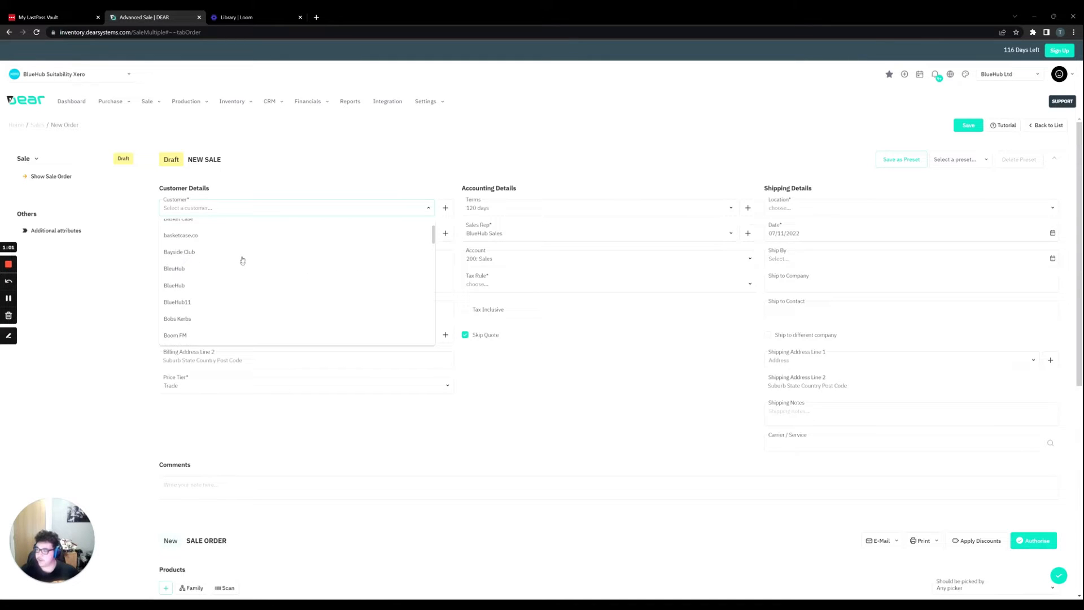
left_click(241, 255)
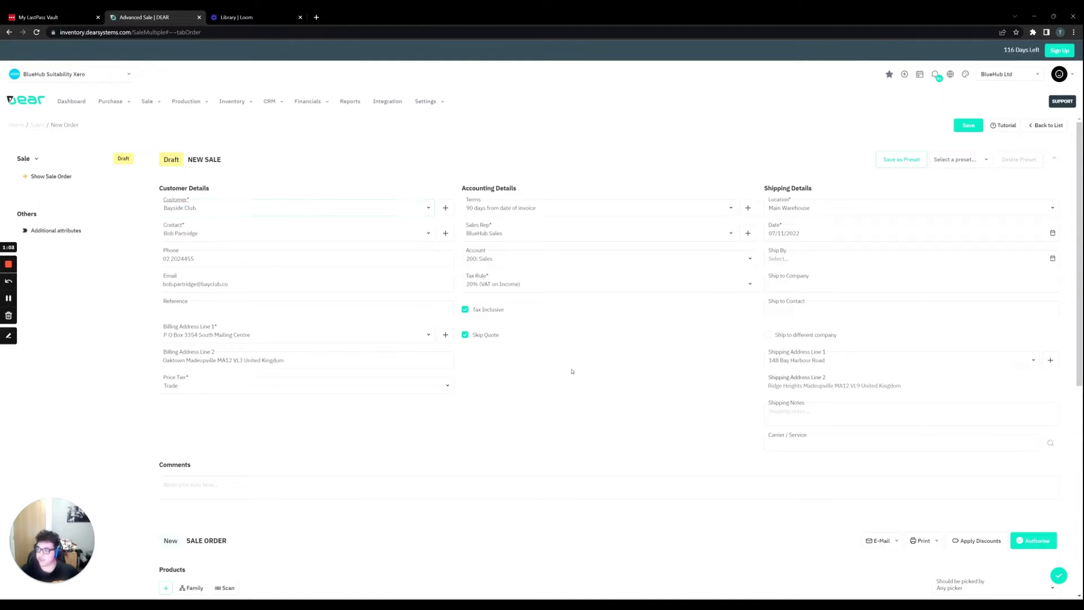
Set the sale's Ship By date to 08/11/2022.
left_click(1053, 258)
left_click(799, 329)
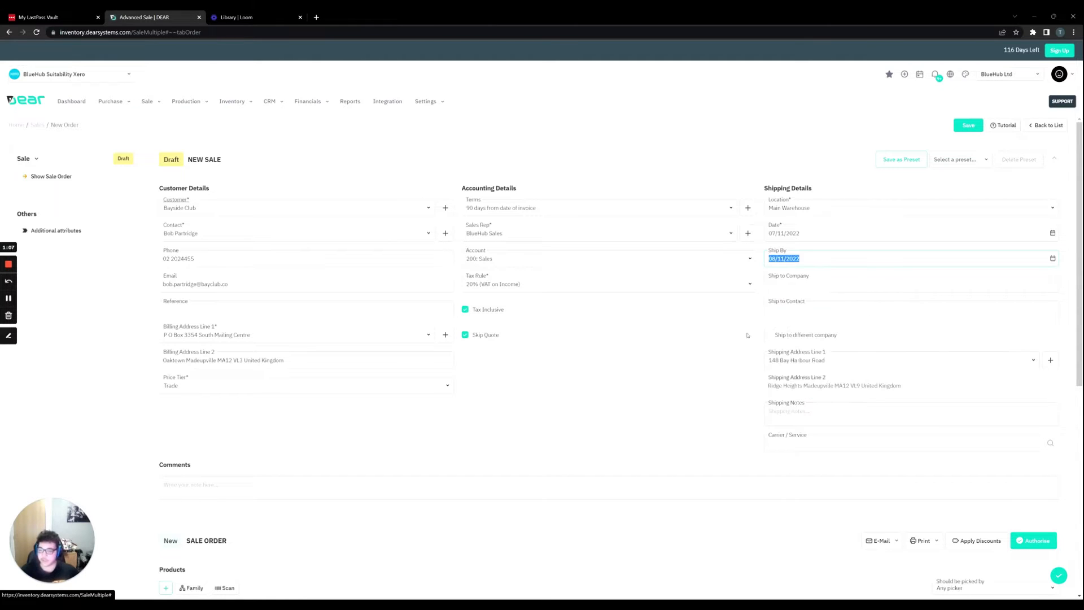
left_click(669, 337)
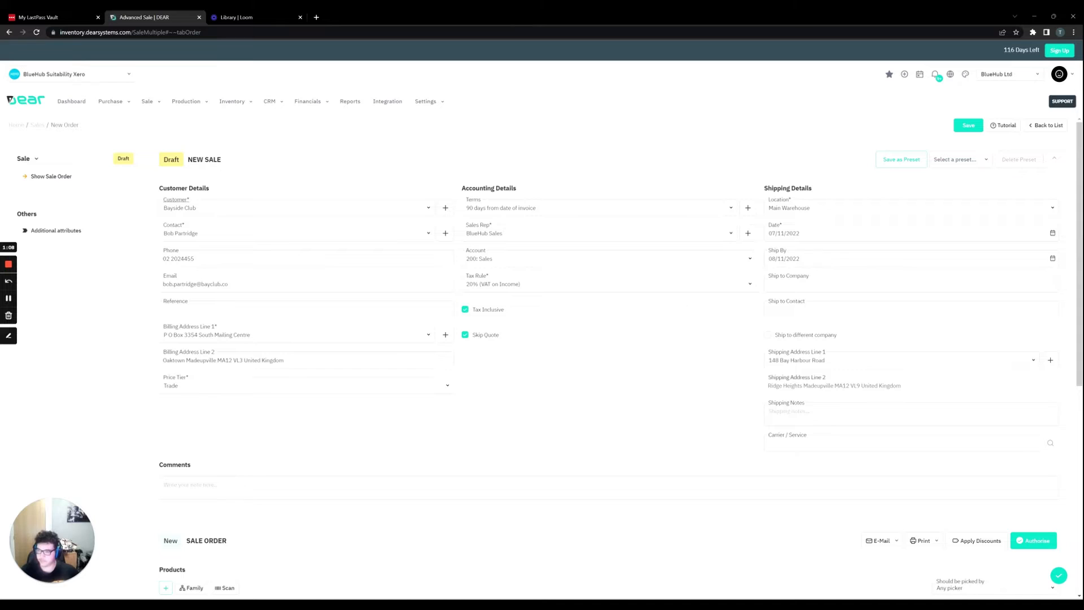
Remove the last empty product line from the sale order.
scroll(688, 282, "down", 5)
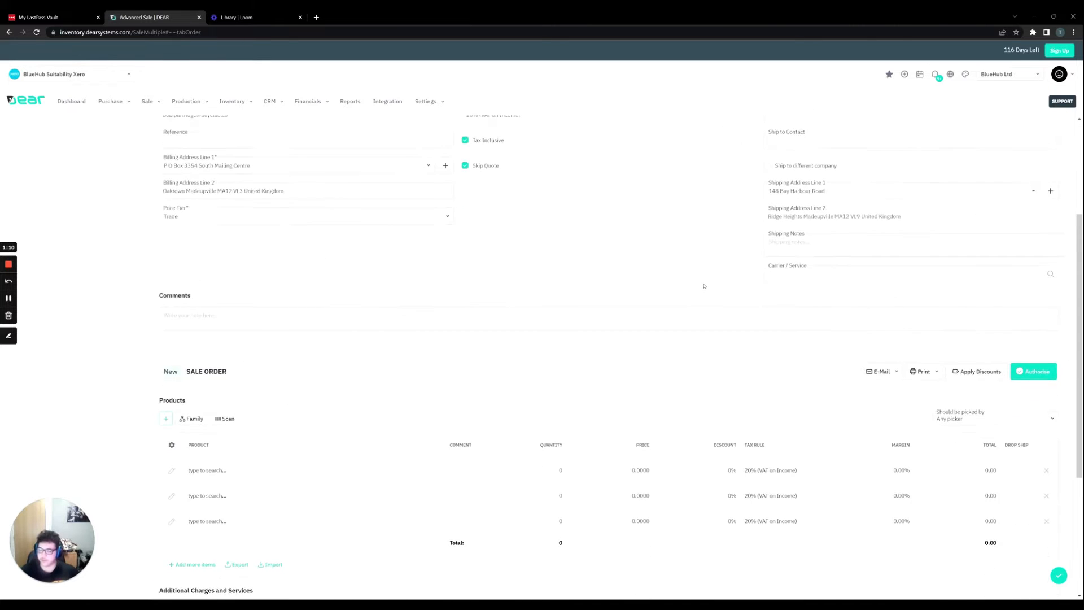
scroll(609, 274, "down", 3)
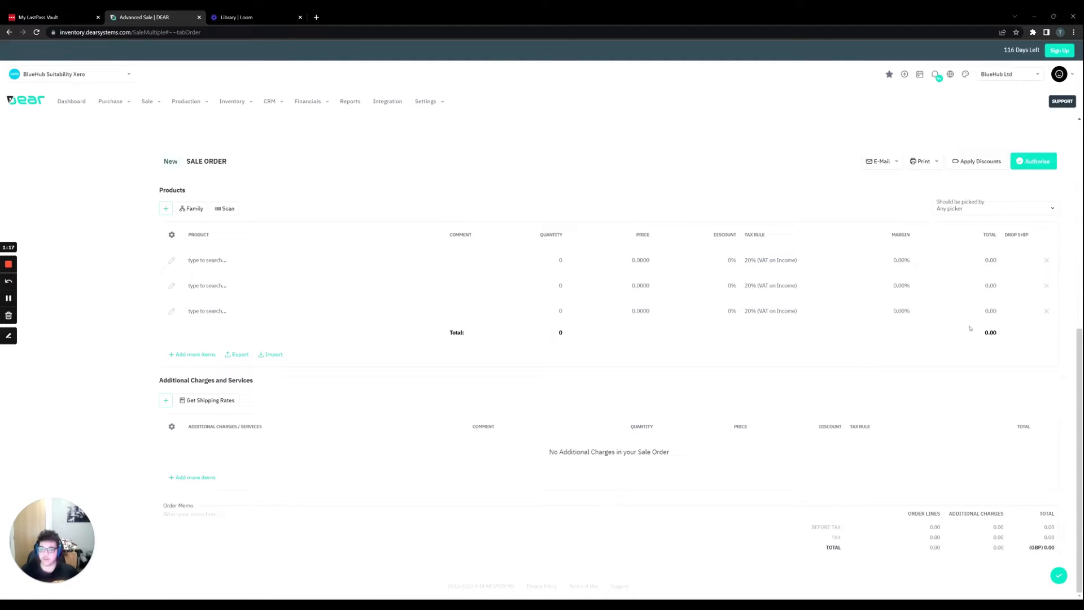
left_click(1046, 311)
Add the Traditional Oil Eggshell 1 Litres paint (Paint.Eg.Misc.1) and the 0207 die cut cartons wholesale box to the two product lines.
left_click(225, 288)
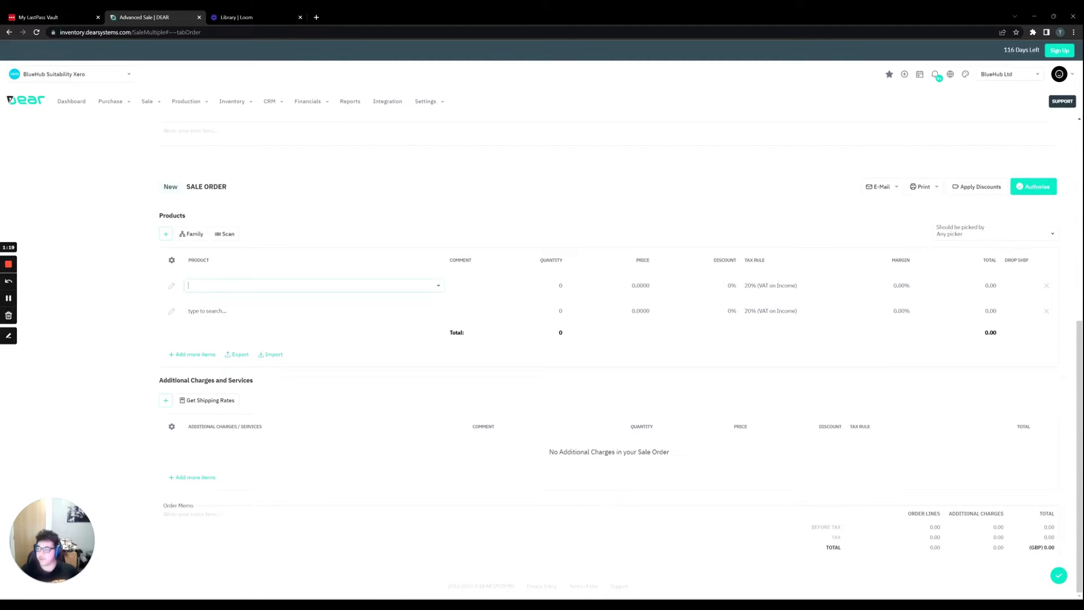
left_click(438, 286)
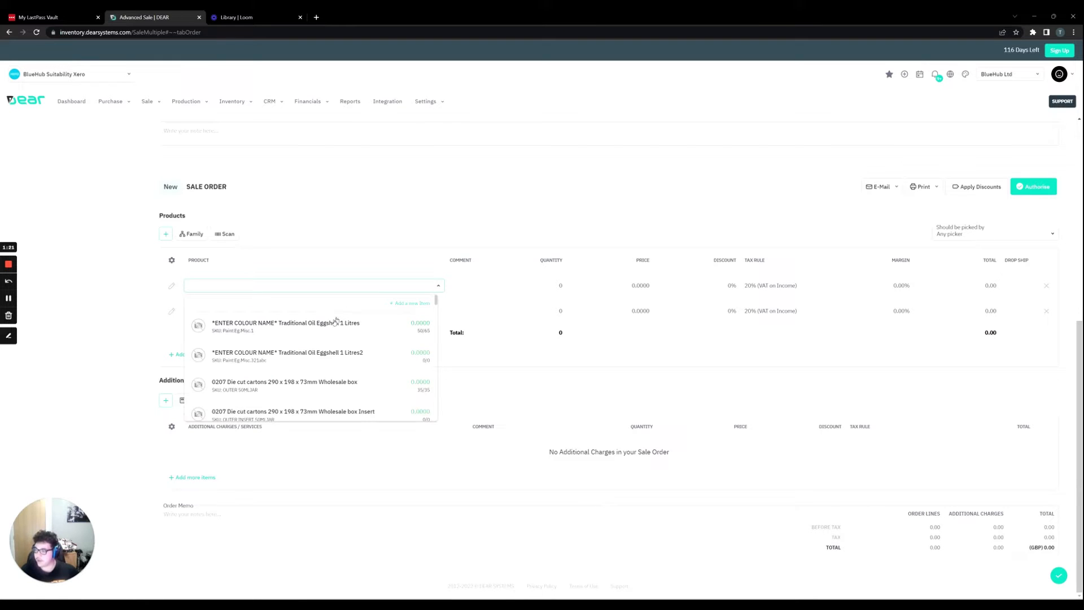
left_click(331, 330)
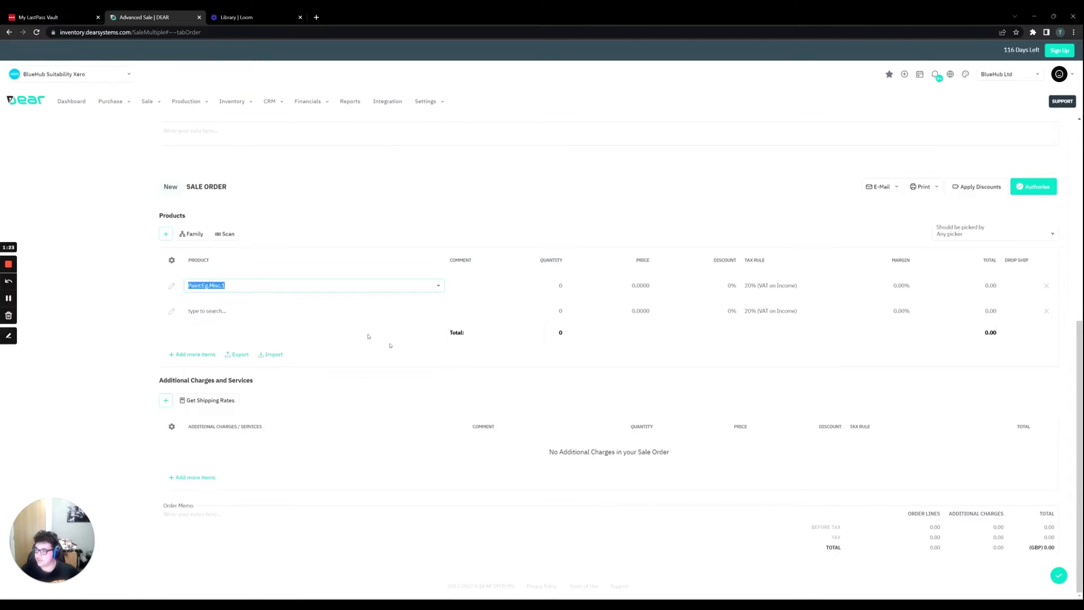
left_click(408, 313)
left_click(439, 312)
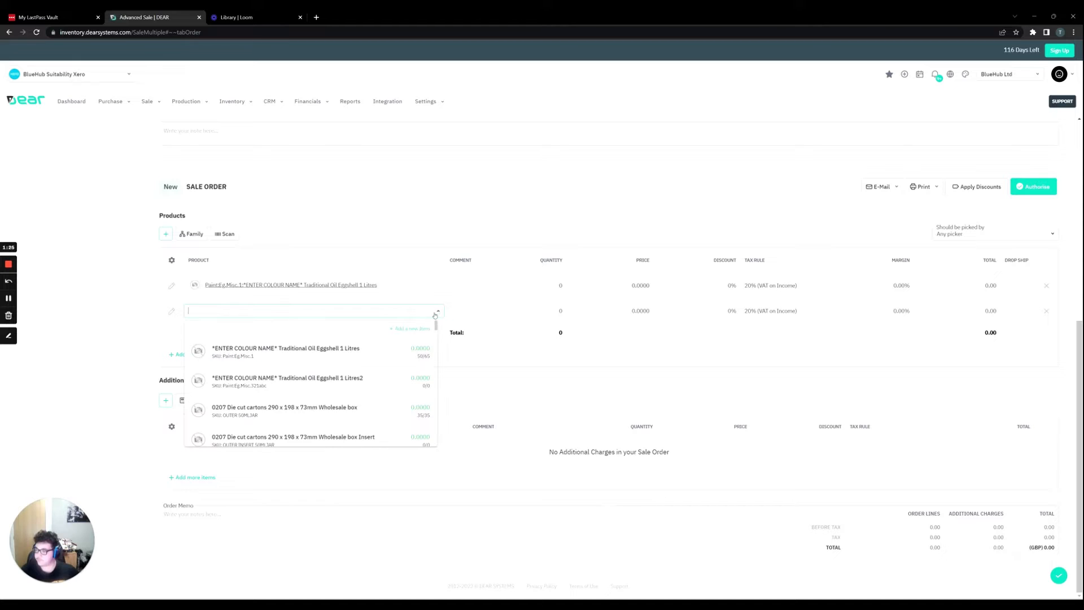
left_click(372, 412)
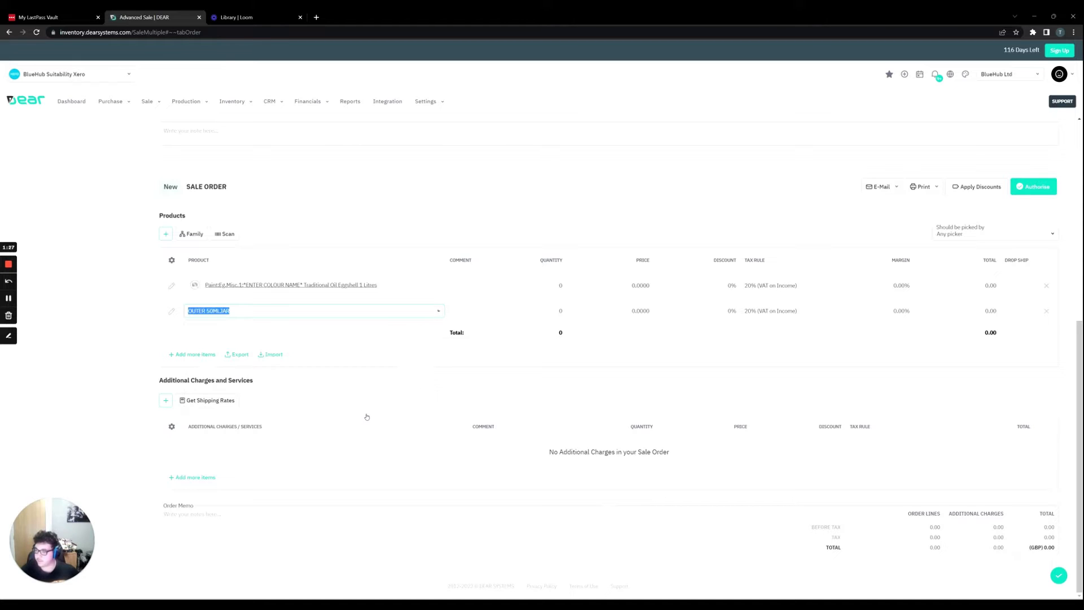
Set the order quantities to 20 for the eggshell paint and 15 for the wholesale box.
left_click(558, 287)
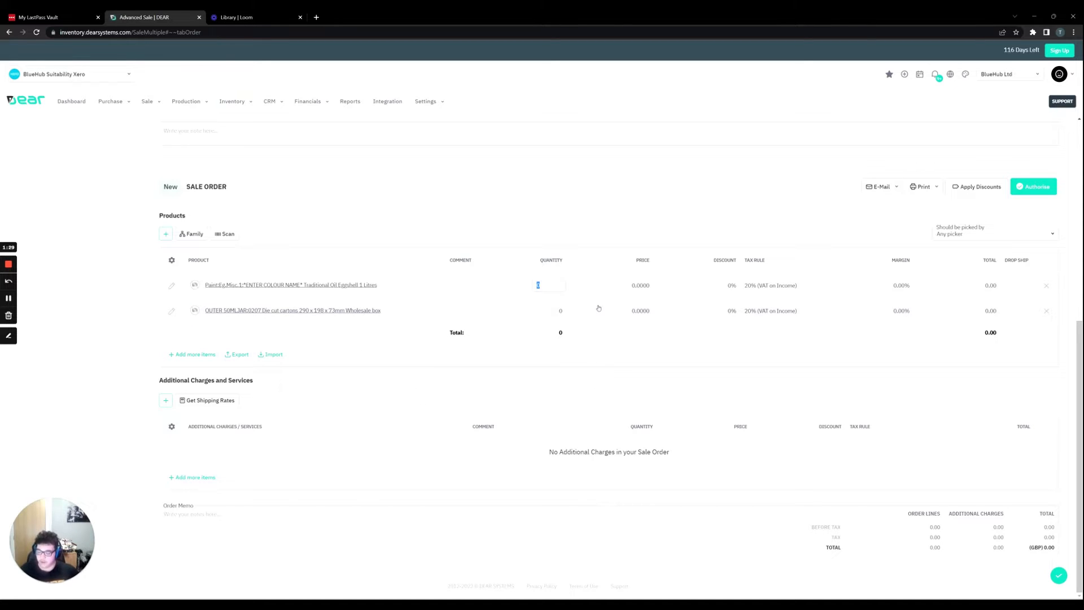
type("20")
key("Tab")
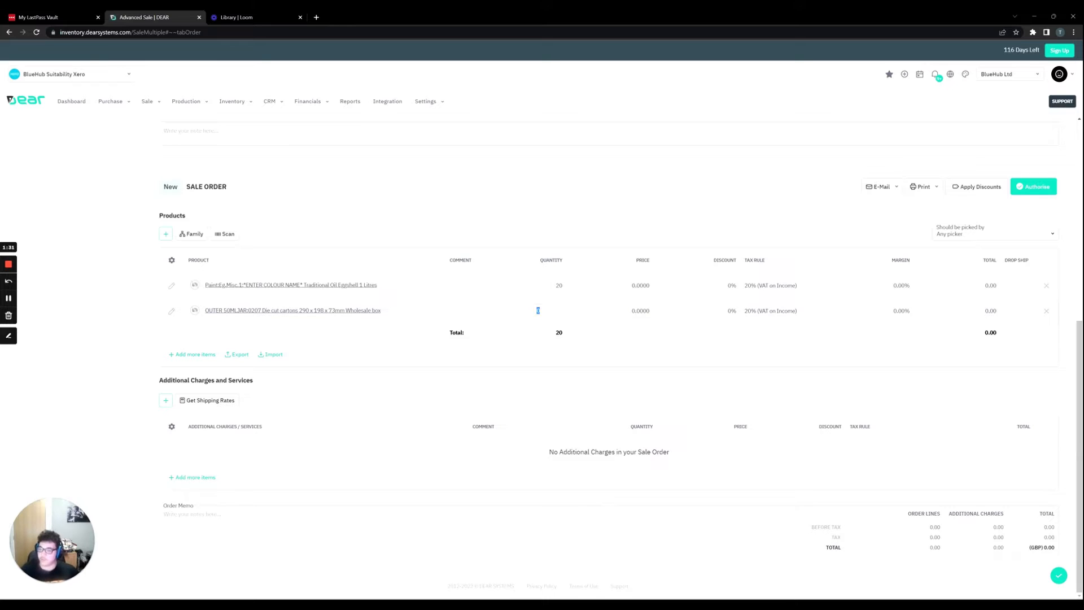
type("15")
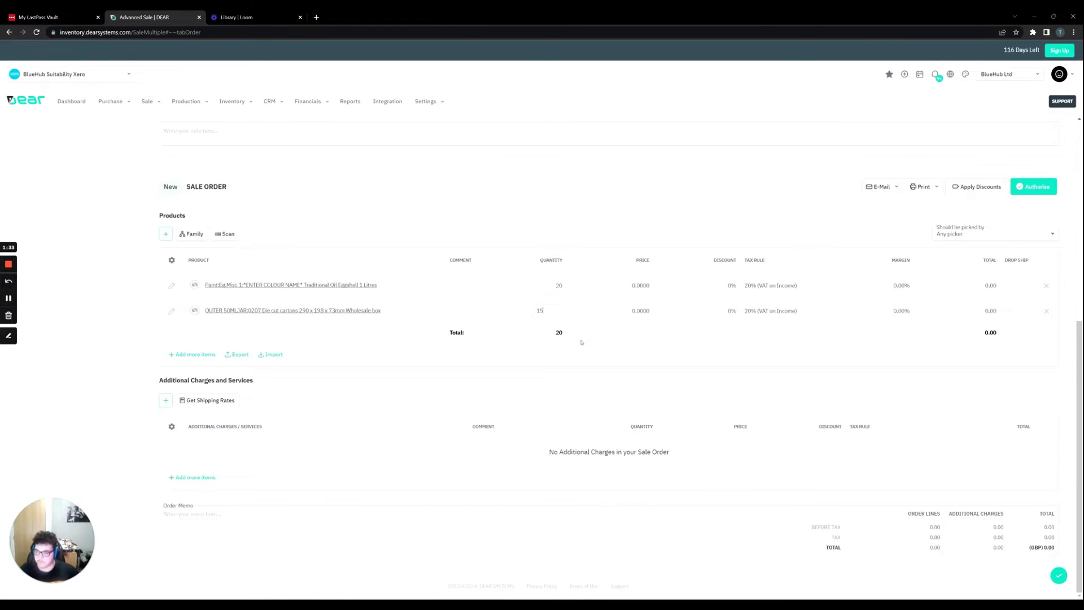
Set the price of both products on the sale order to 5.
left_click(648, 315)
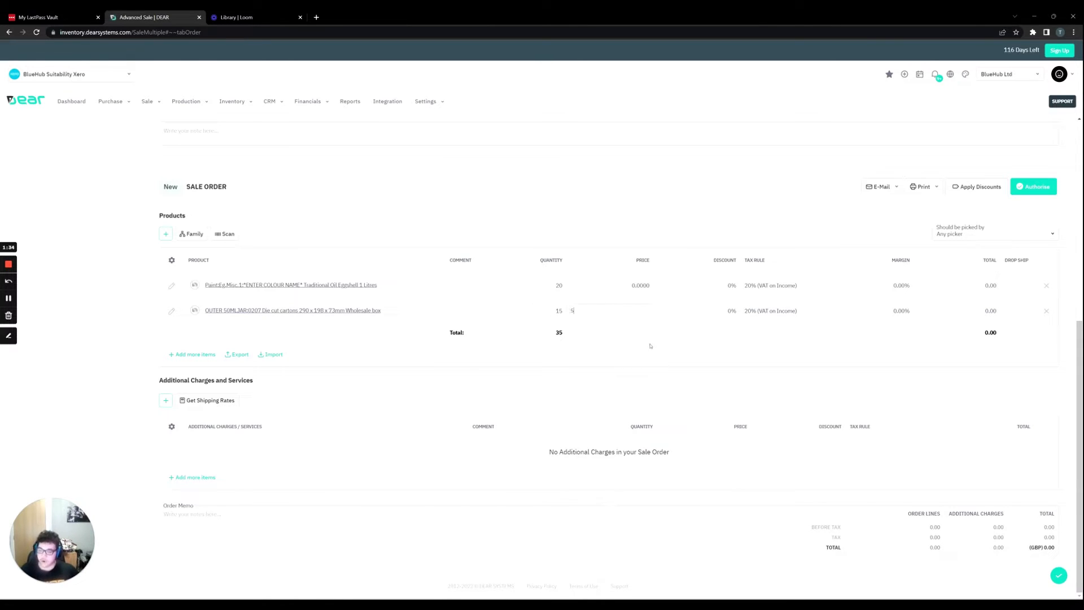
left_click(639, 282)
type("5")
key("Return")
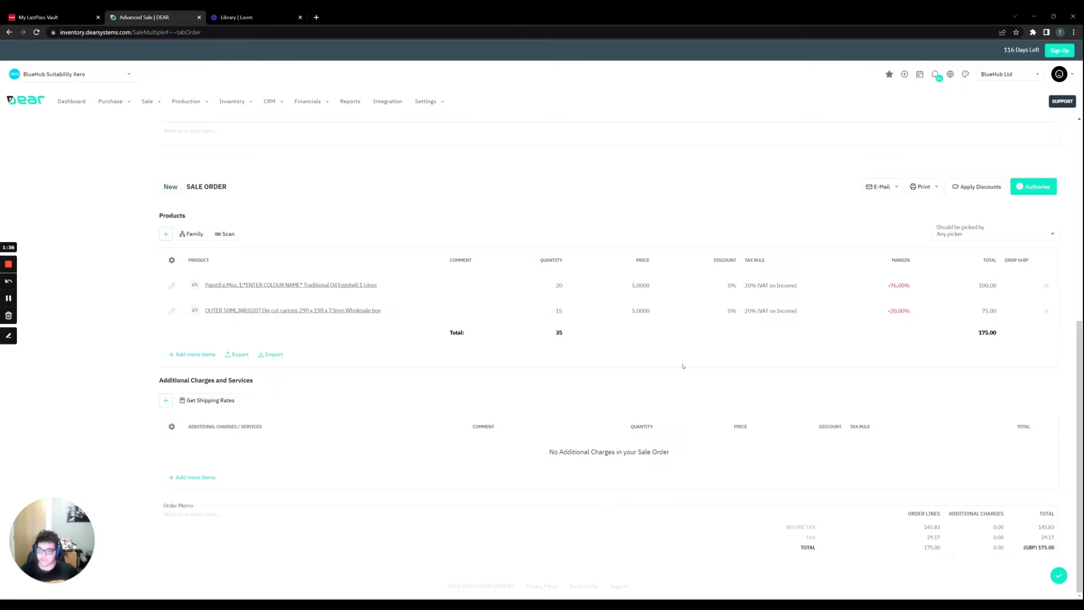
Authorise the sale order and confirm the authorisation.
scroll(899, 335, "up", 2)
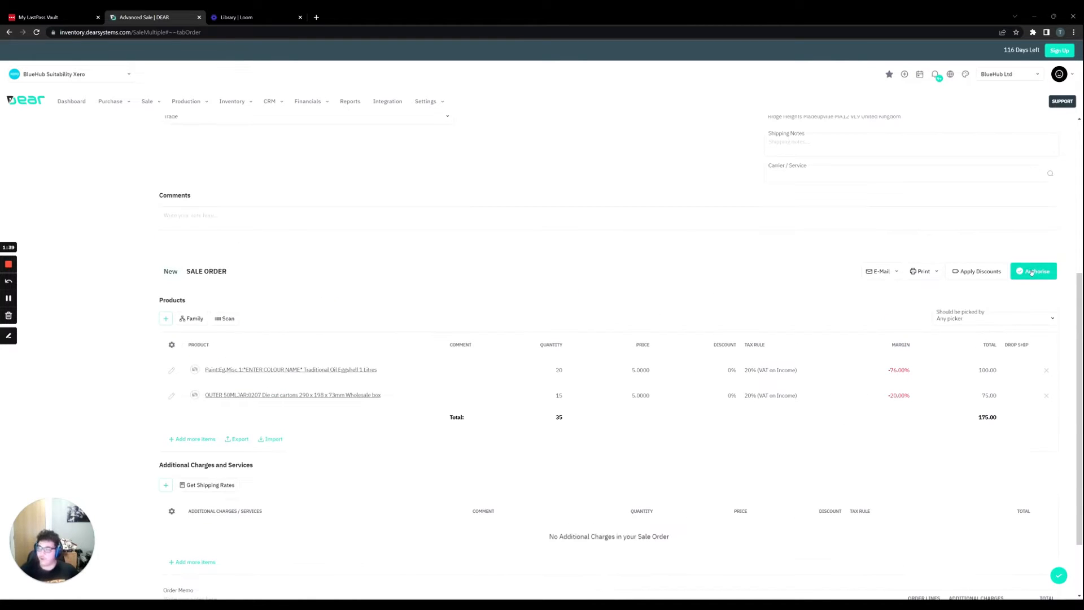
left_click(1032, 271)
left_click(1001, 291)
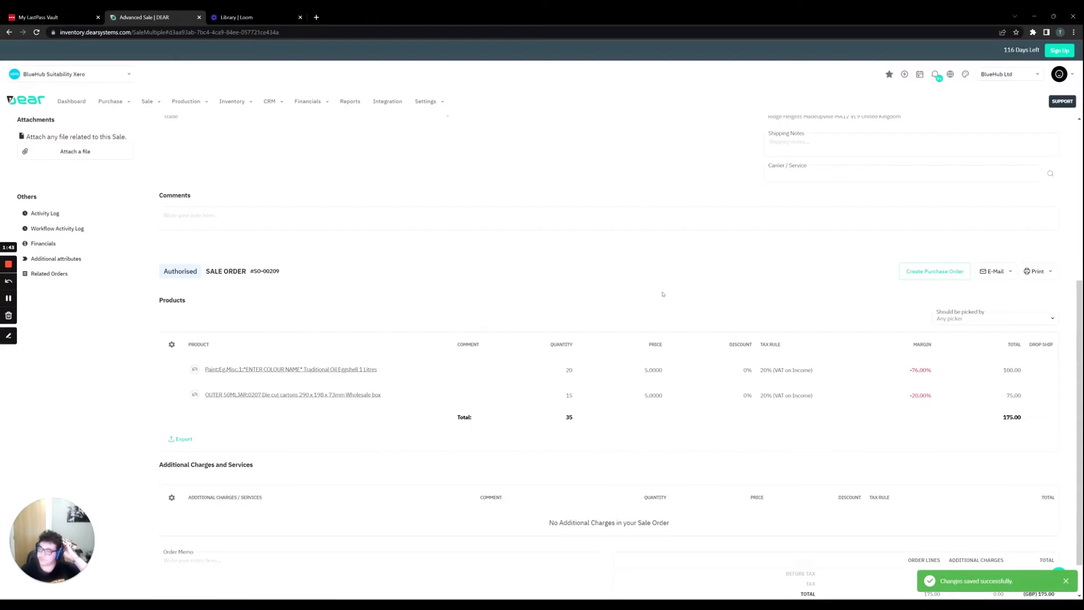
Check which document templates are available for printing the authorised sale order.
scroll(806, 345, "up", 2)
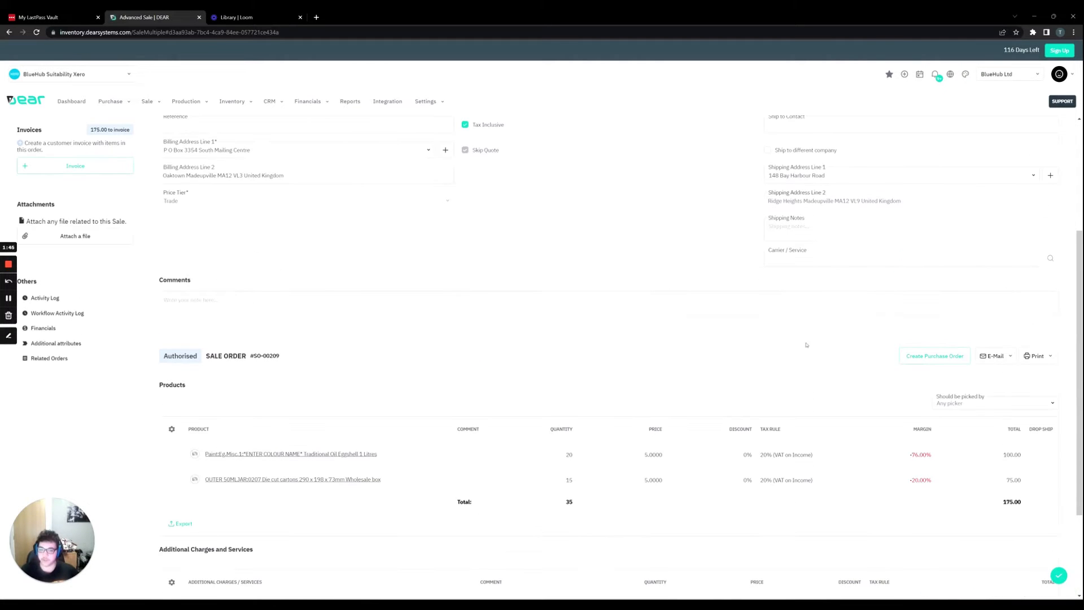
left_click(1039, 357)
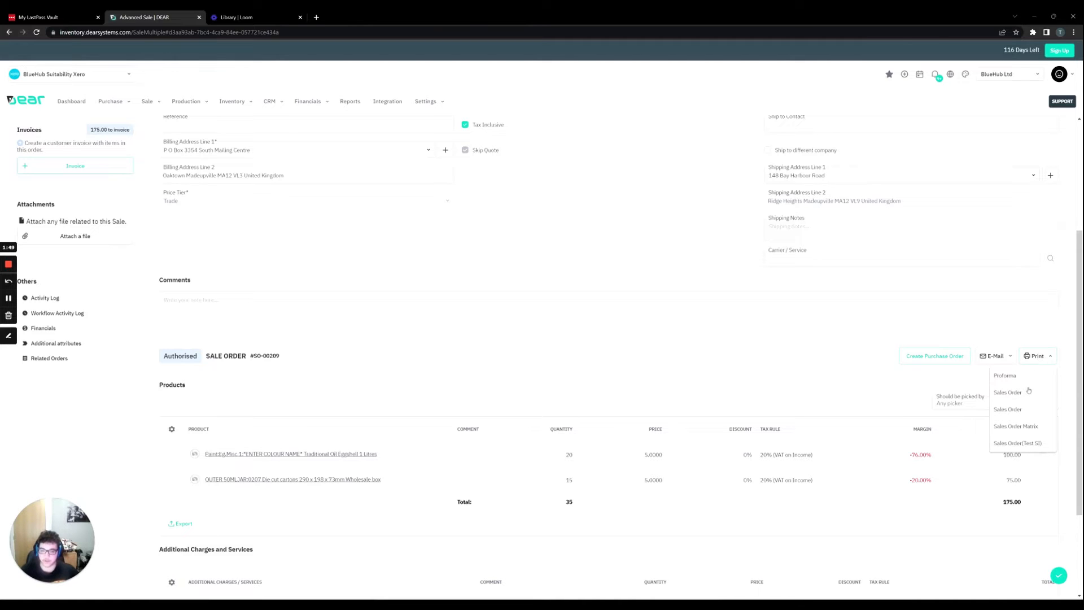
left_click(1040, 358)
Create a new invoice for the sale and fill it with the remaining order items, without additional charges.
scroll(524, 312, "up", 2)
scroll(524, 312, "up", 2)
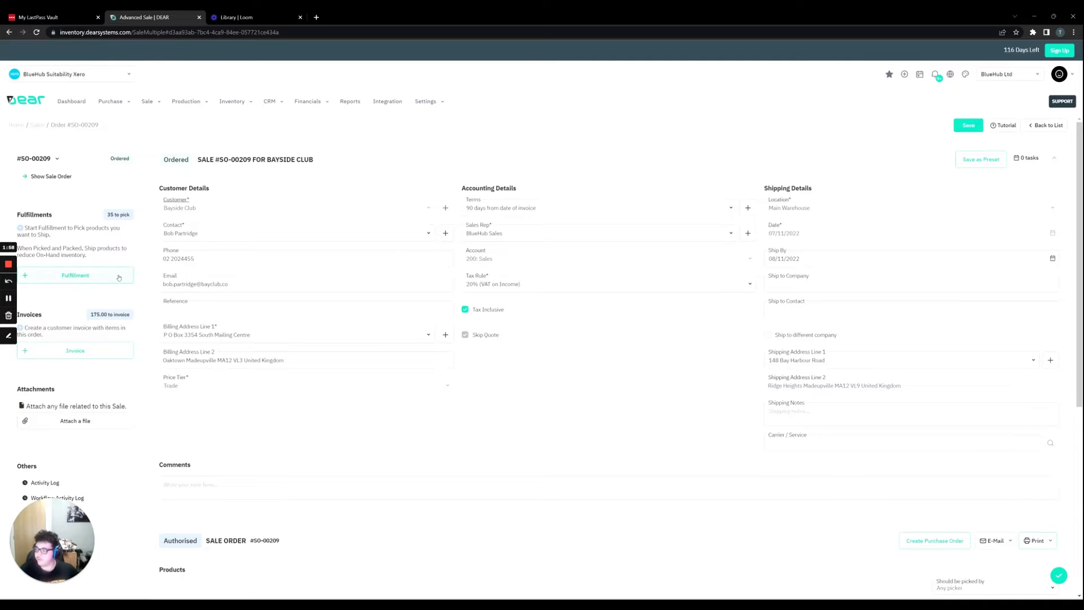
left_click(104, 352)
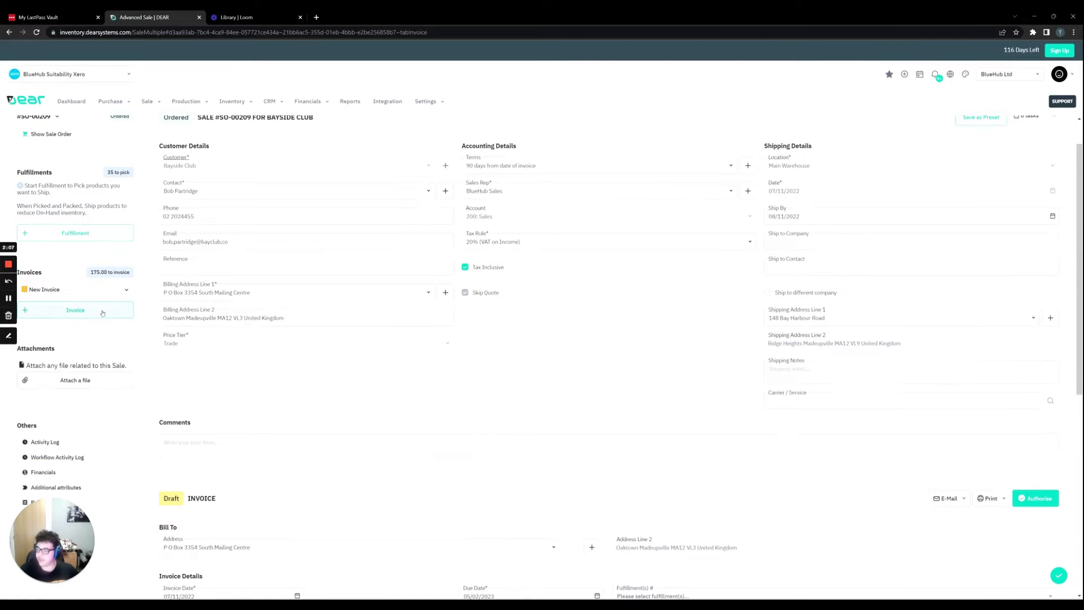
scroll(366, 355, "down", 5)
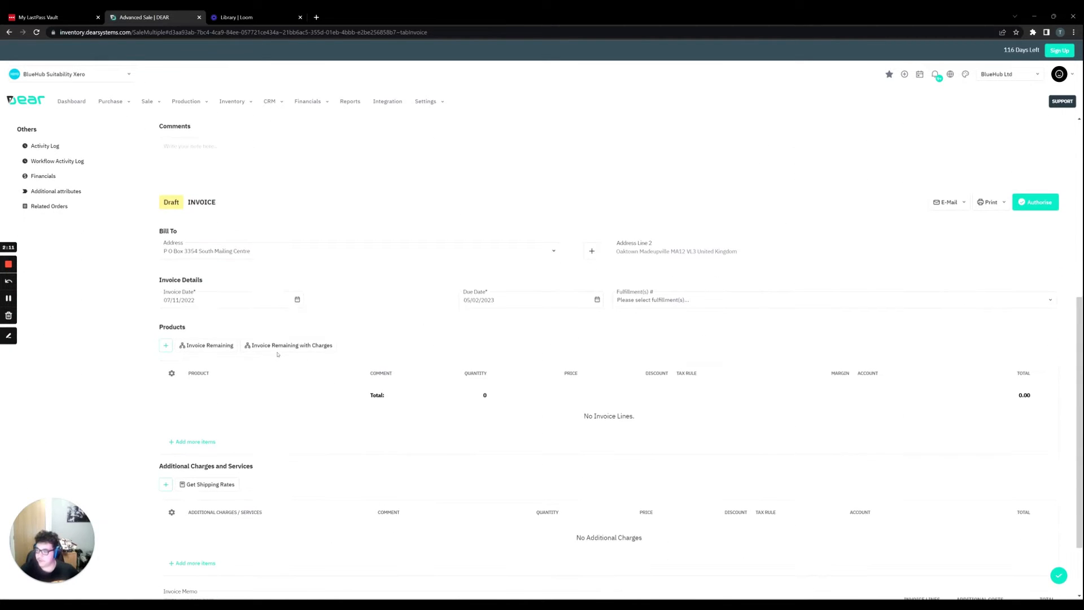
left_click(220, 346)
scroll(453, 379, "down", 1)
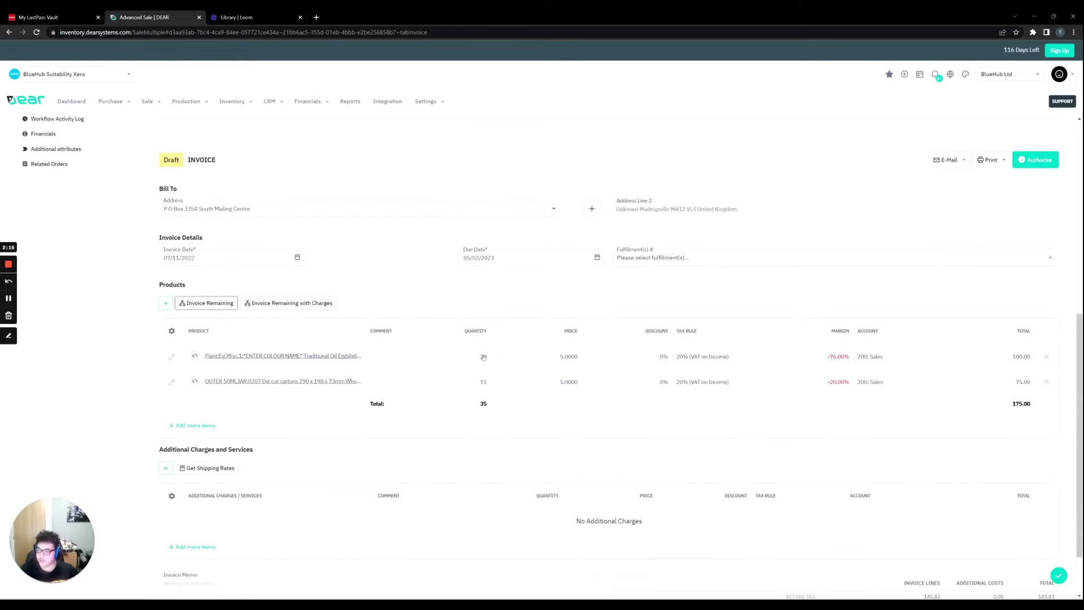
Set the invoice quantities to 10 for the eggshell paint and 5 for the wholesale box.
left_click(482, 356)
key("BackSpace")
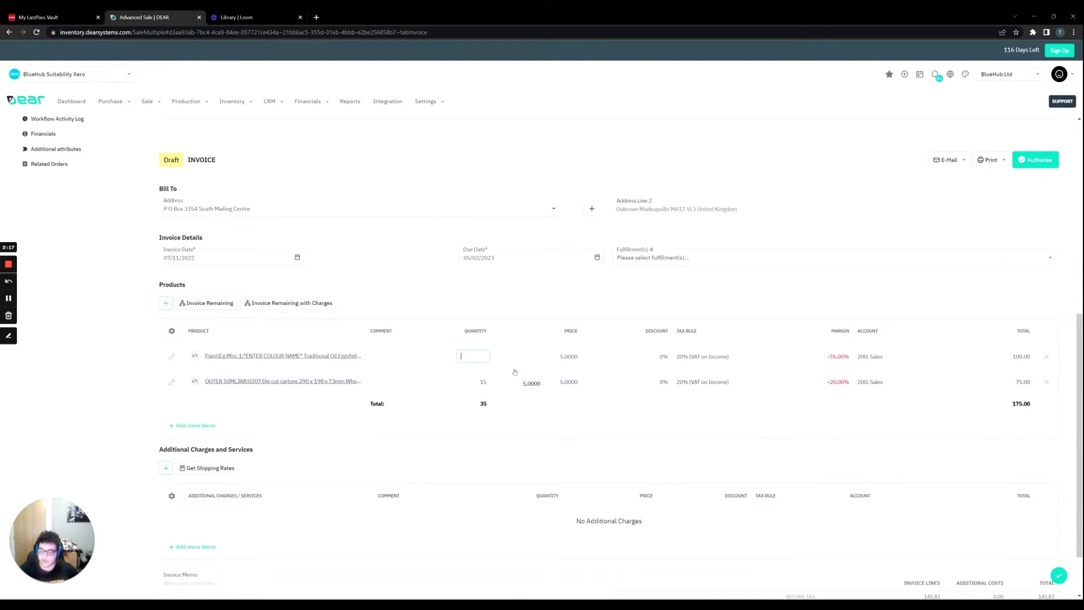
type("10")
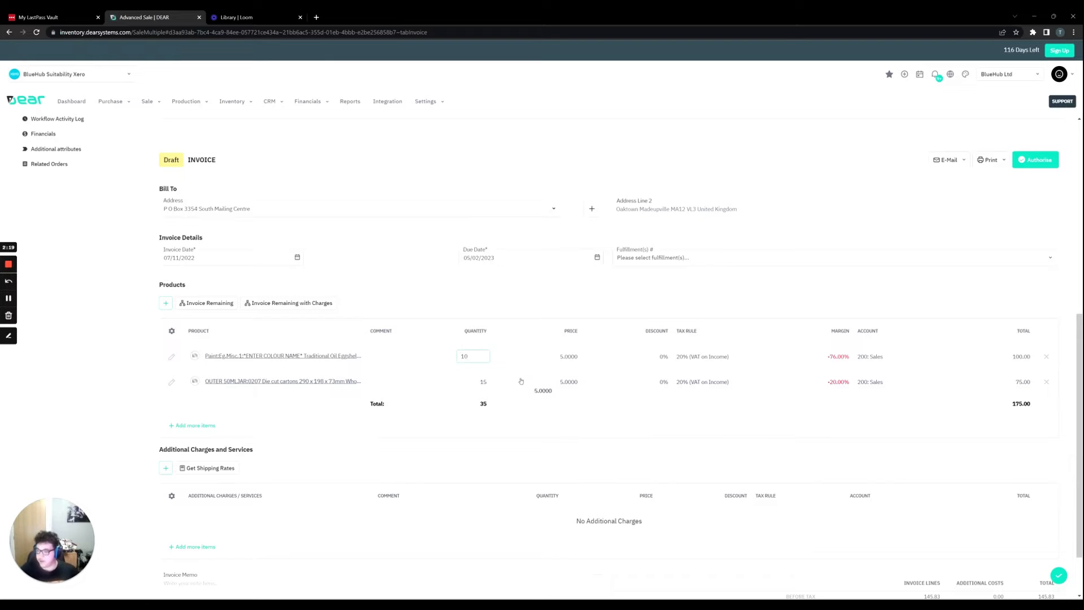
left_click(481, 381)
key("BackSpace")
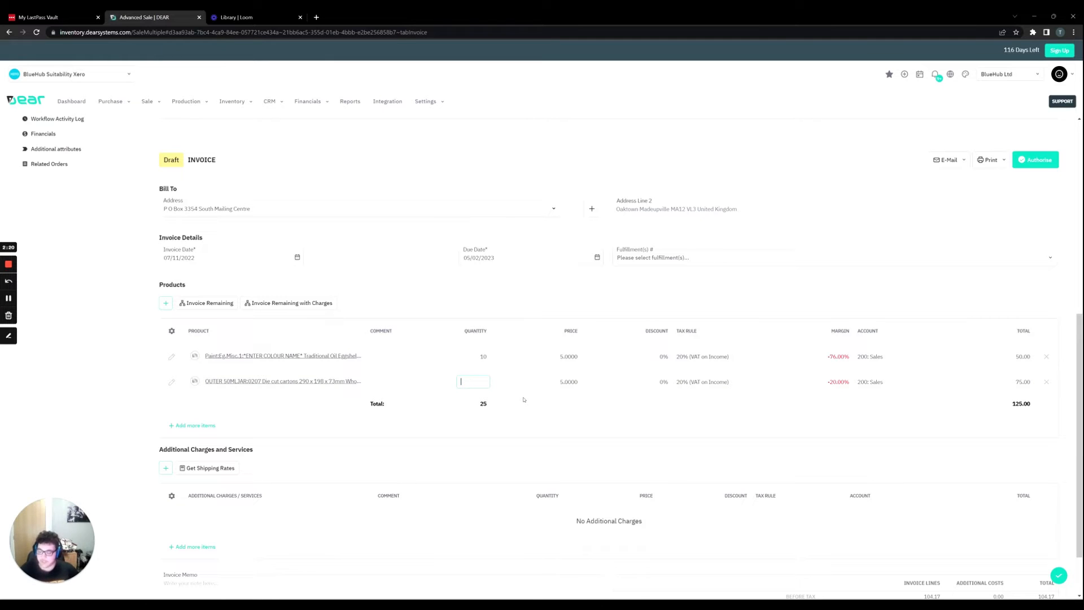
type("5")
key("Return")
Check the draft invoice's fulfillment choices and the sale's fulfillment section.
scroll(673, 361, "up", 2)
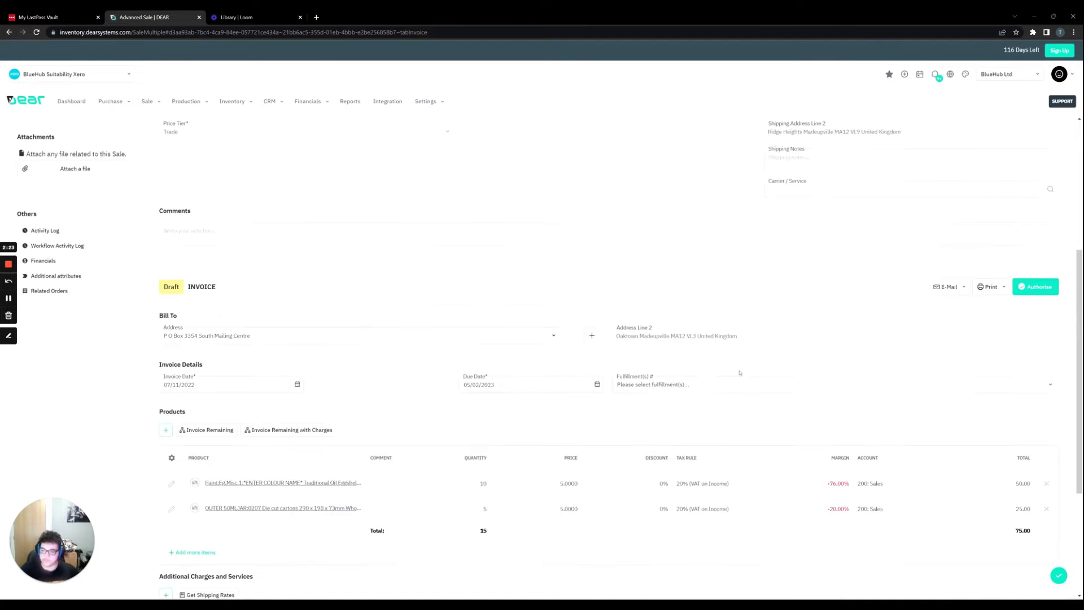
scroll(750, 377, "down", 1)
scroll(742, 378, "up", 1)
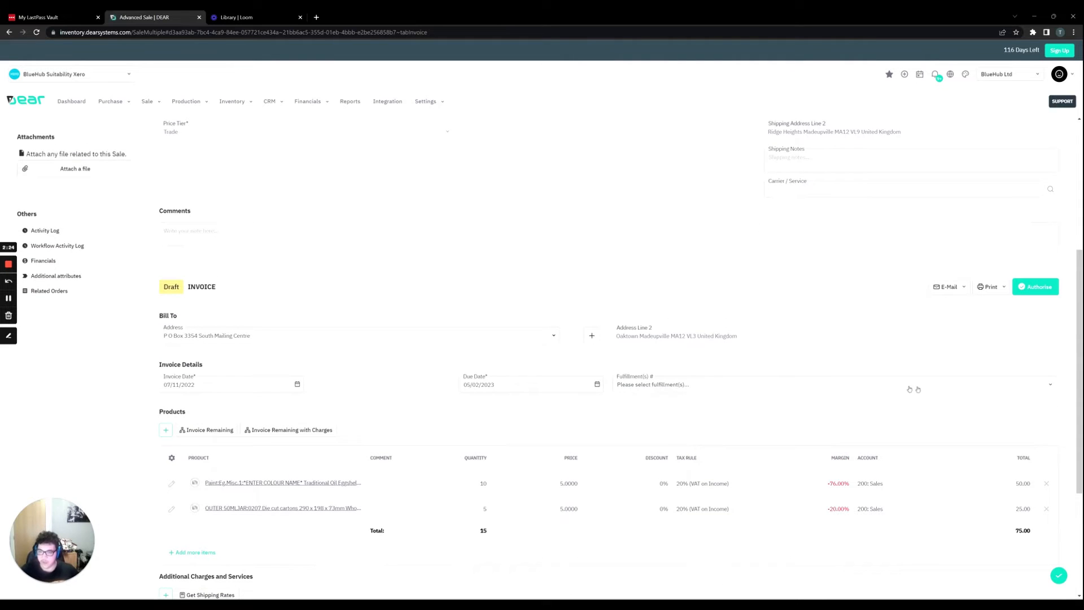
left_click(1044, 388)
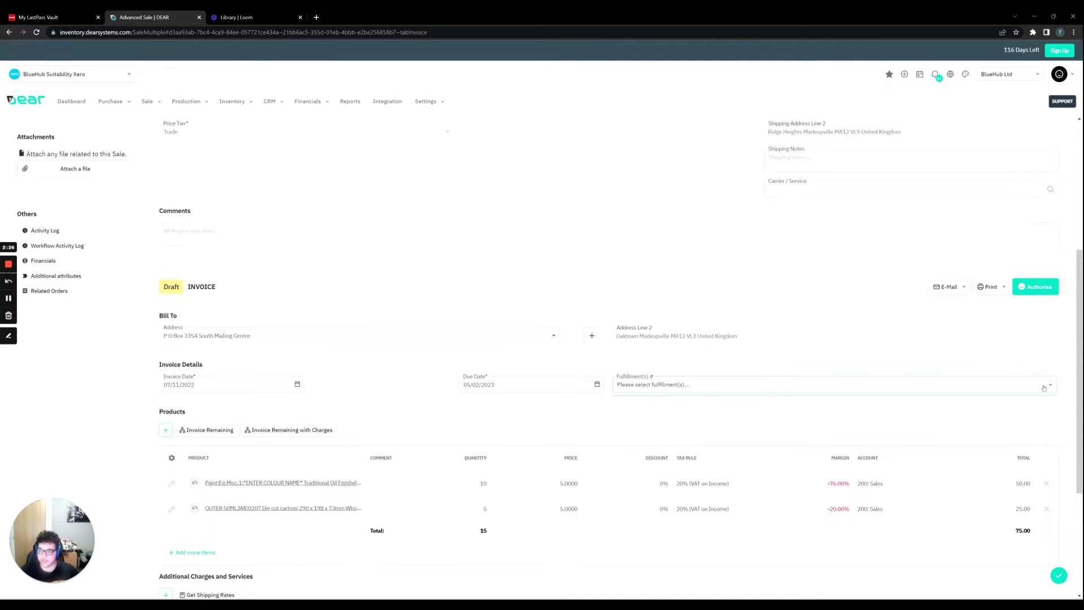
left_click(937, 365)
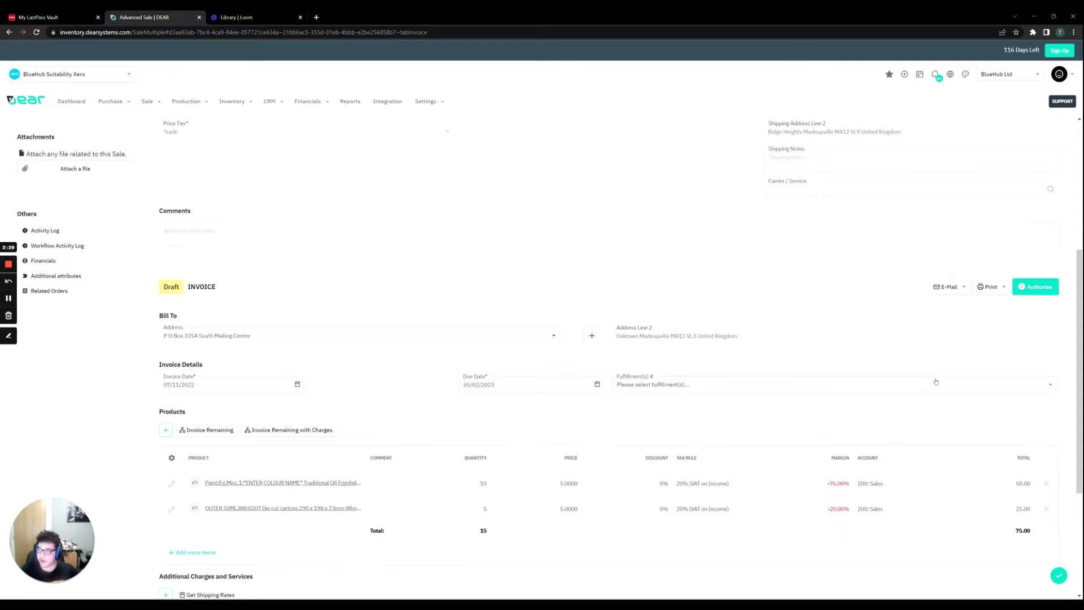
scroll(630, 341, "up", 3)
scroll(630, 342, "up", 1)
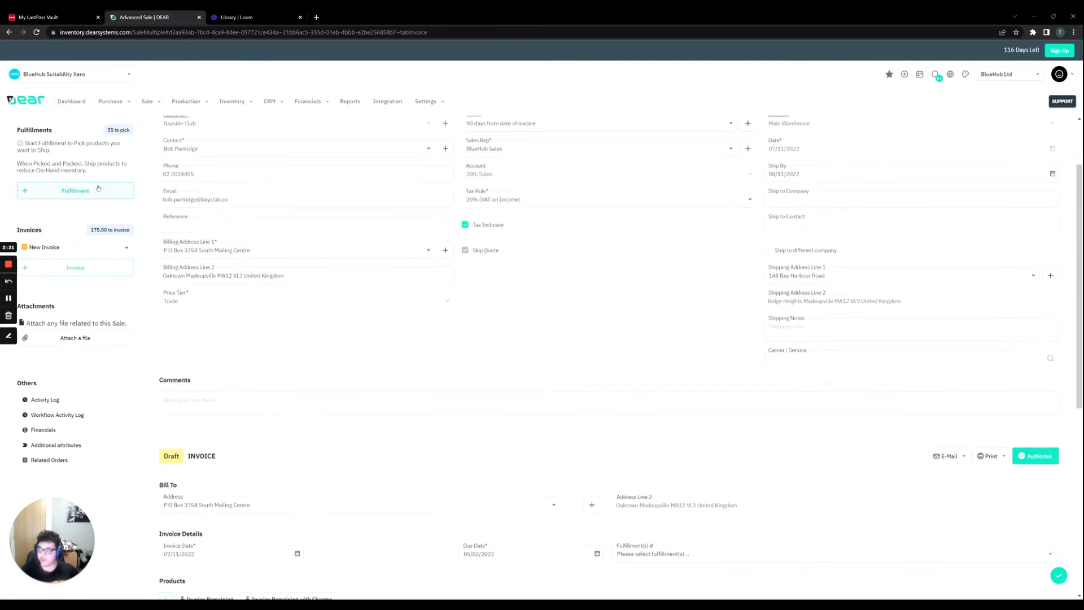
Check the draft invoice's fulfillment choices and product lines, and authorise the invoice without linking it to a fulfillment.
scroll(340, 219, "down", 5)
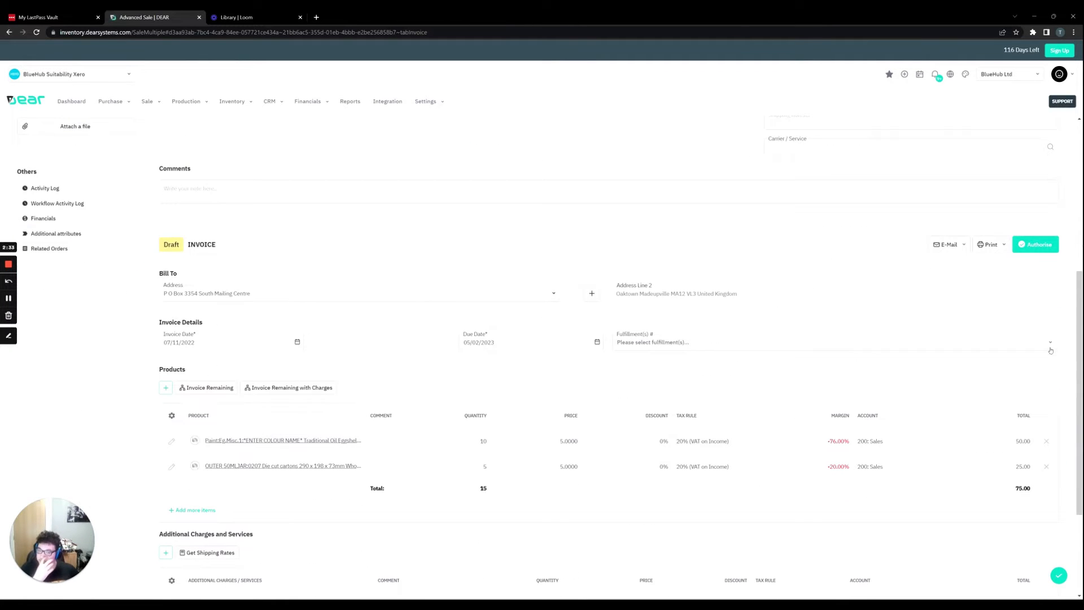
left_click(1051, 349)
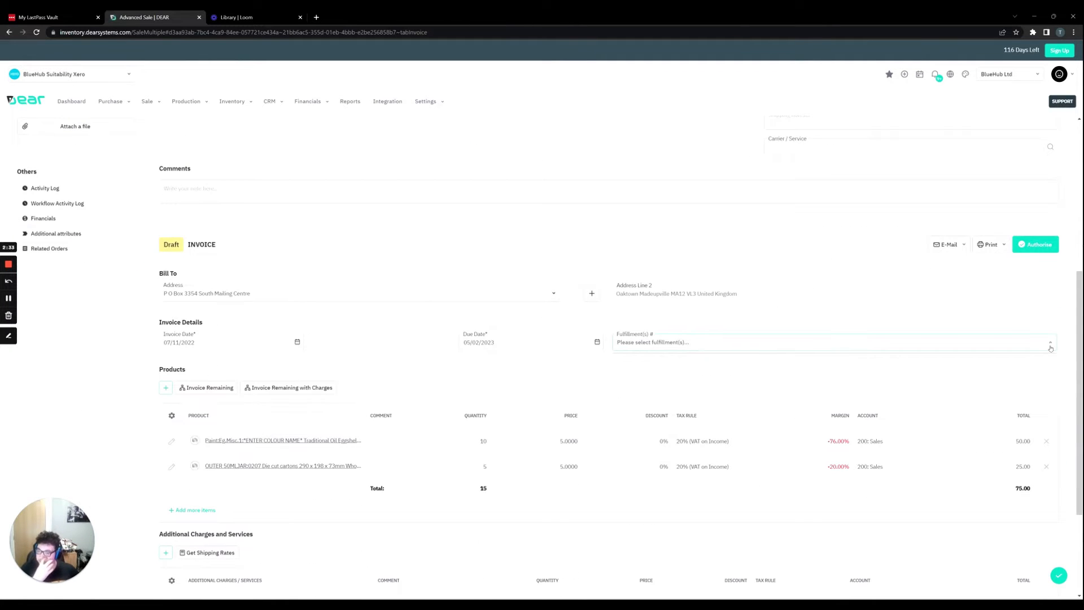
left_click(1001, 322)
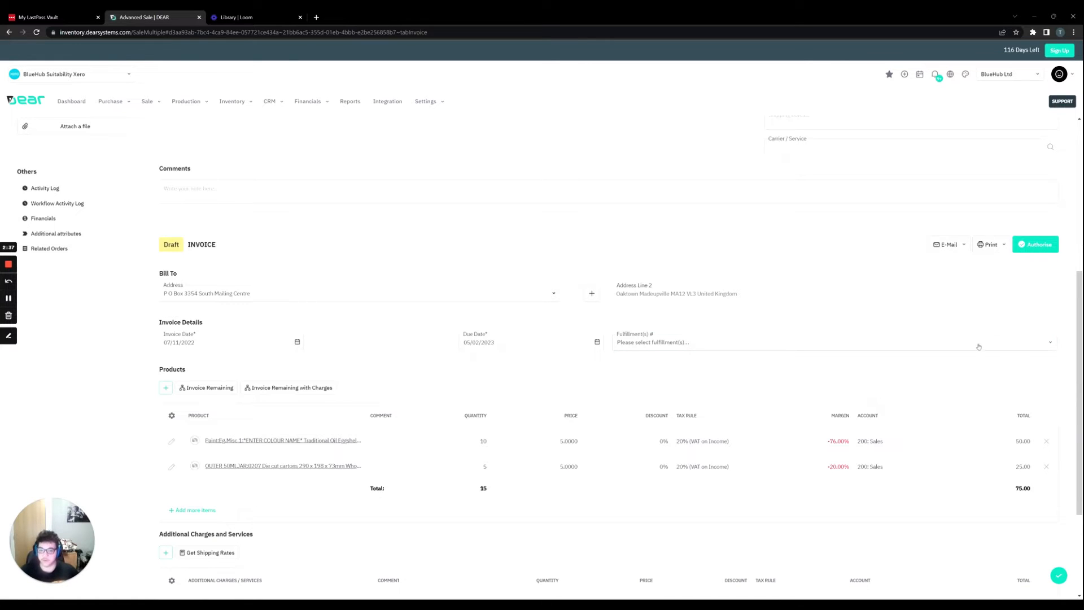
scroll(979, 346, "up", 1)
scroll(1008, 356, "down", 4)
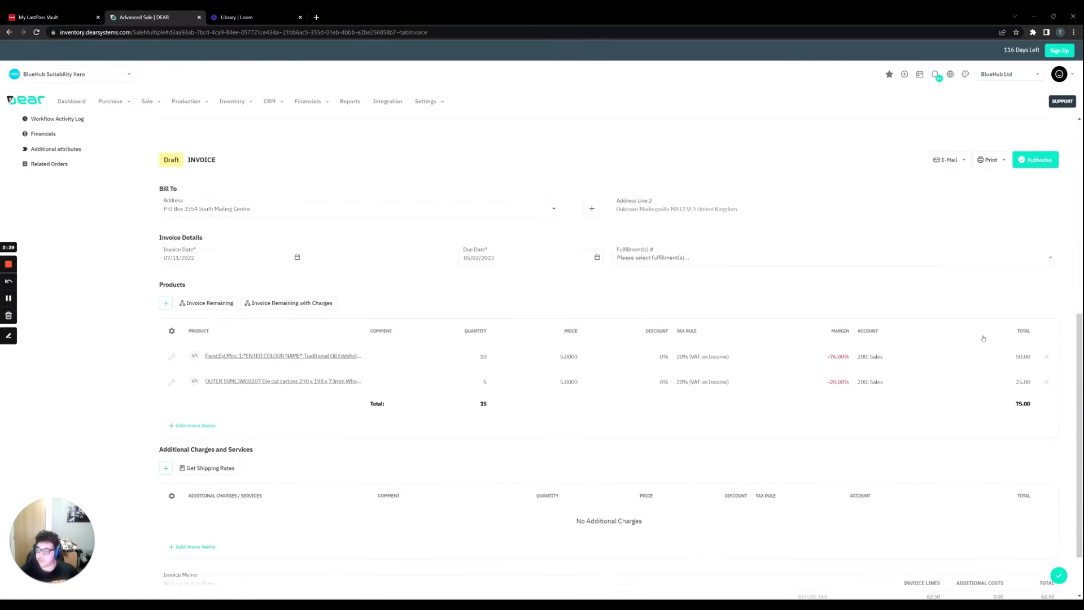
scroll(1010, 342, "up", 5)
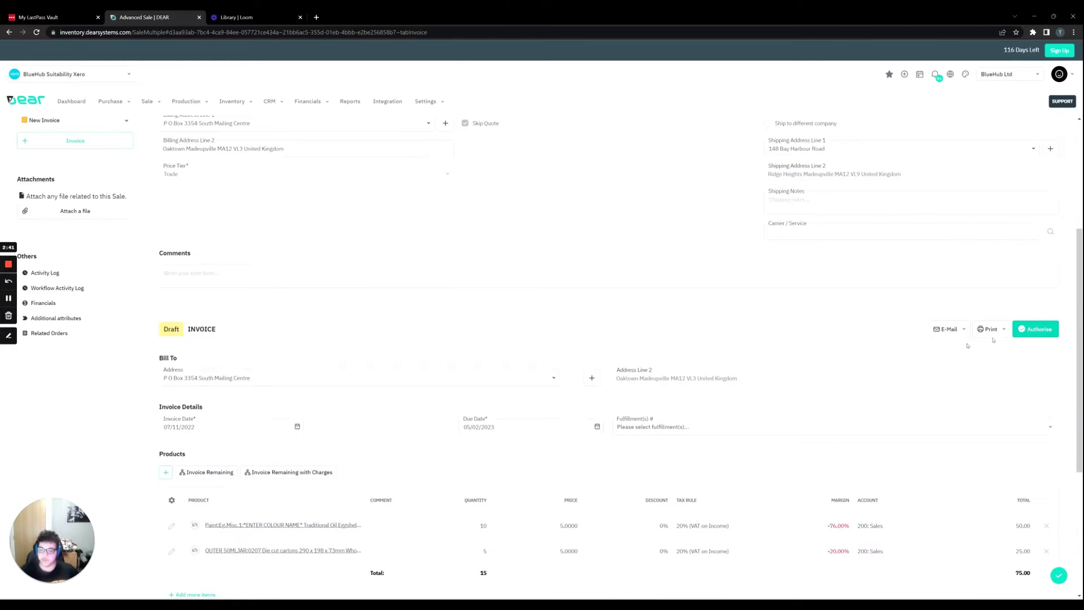
left_click(1036, 329)
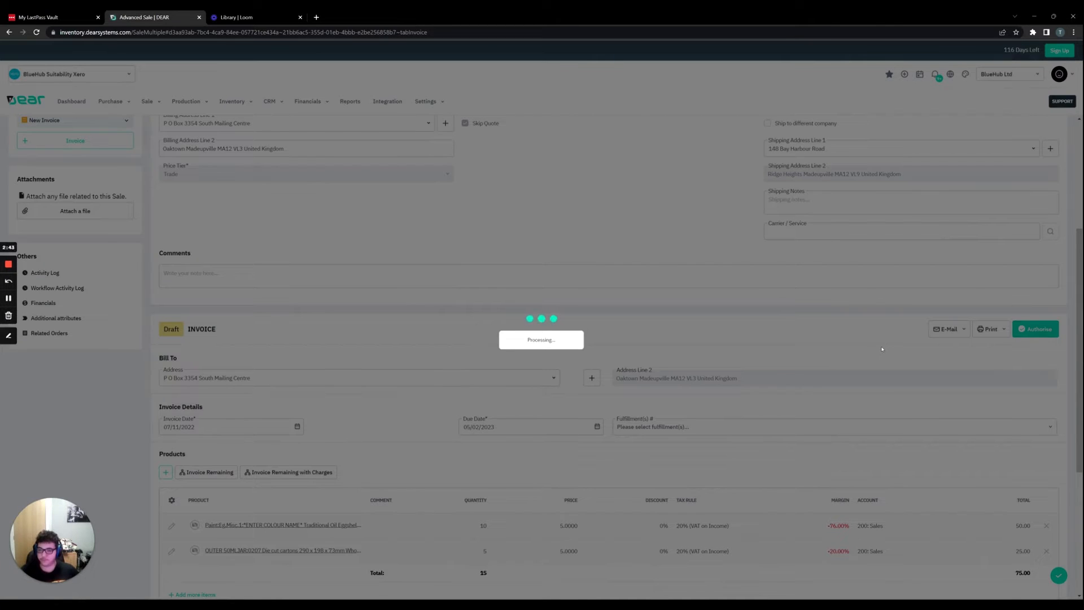
Create a new fulfillment for the sale and fill its picking with all remaining order items.
scroll(729, 344, "up", 3)
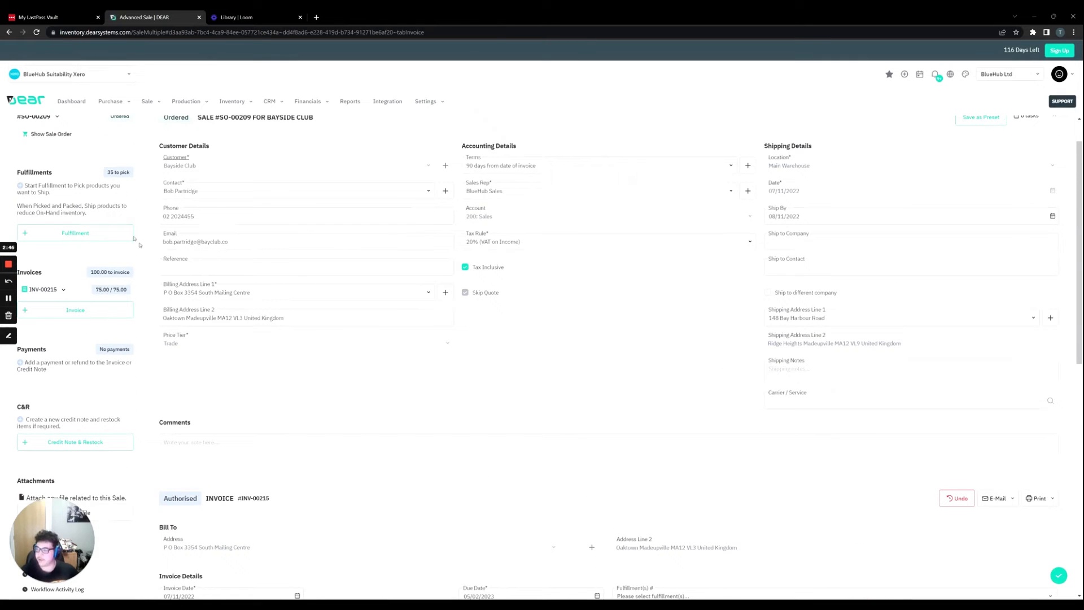
left_click(120, 231)
scroll(376, 307, "down", 2)
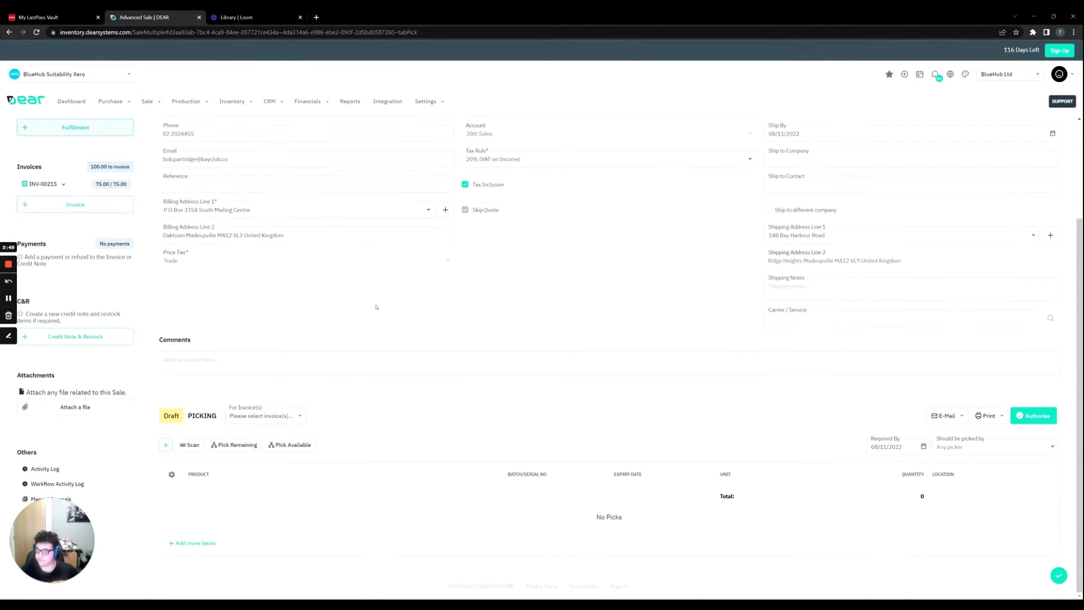
left_click(244, 446)
scroll(478, 447, "down", 1)
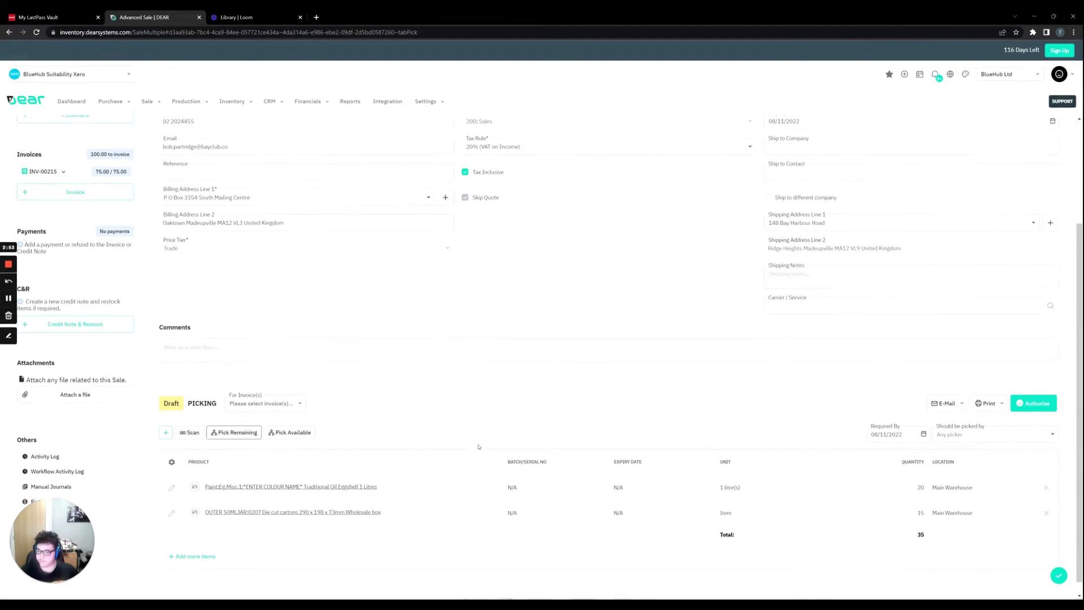
Link the draft picking to the first invoice and refill it with only that invoice's remaining items.
left_click(920, 475)
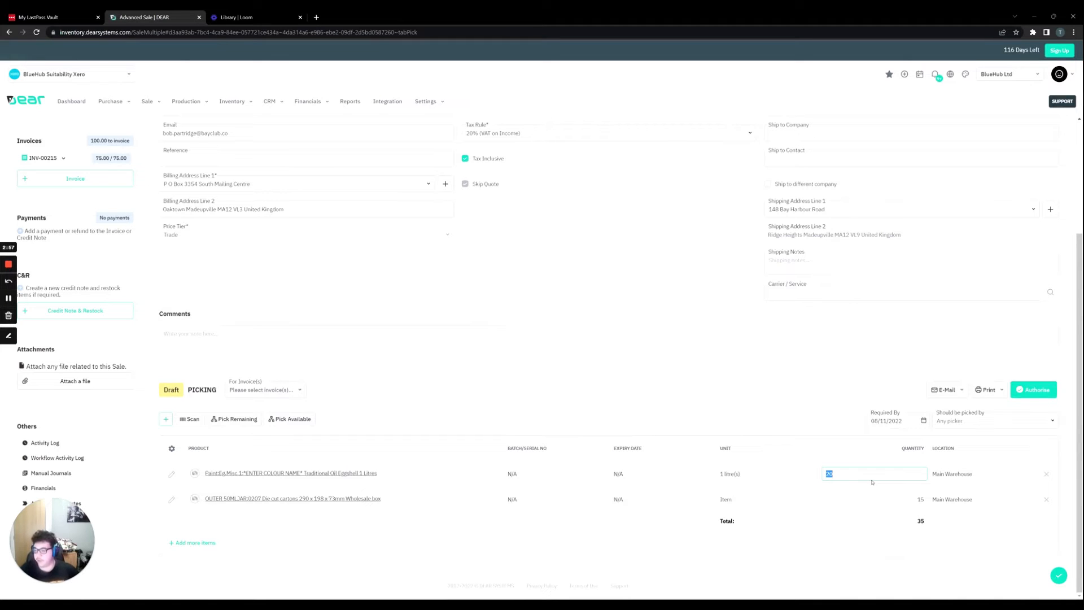
left_click(299, 389)
left_click(290, 412)
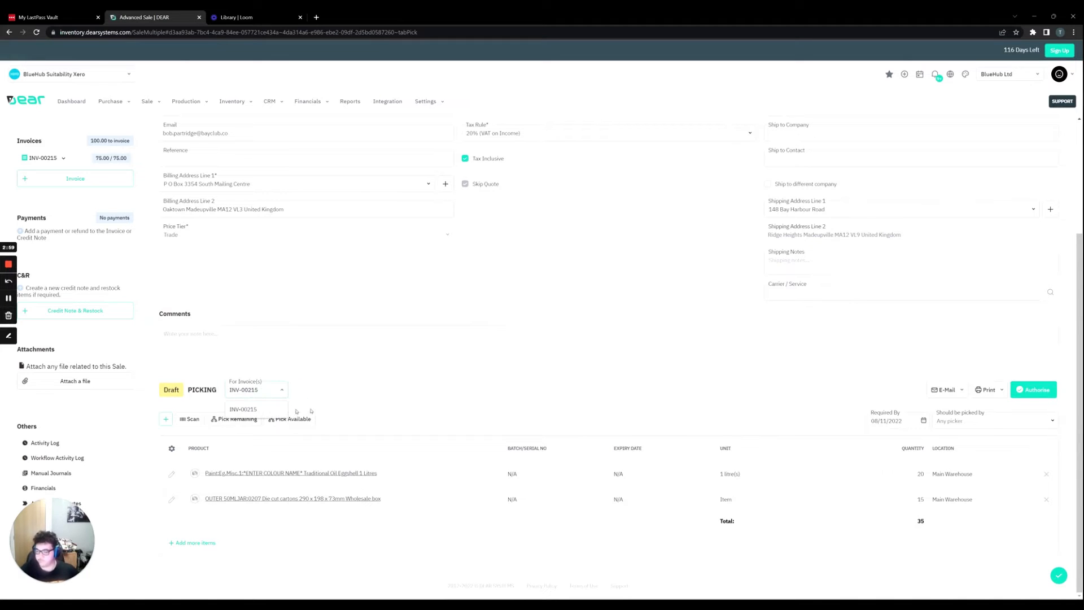
left_click(237, 419)
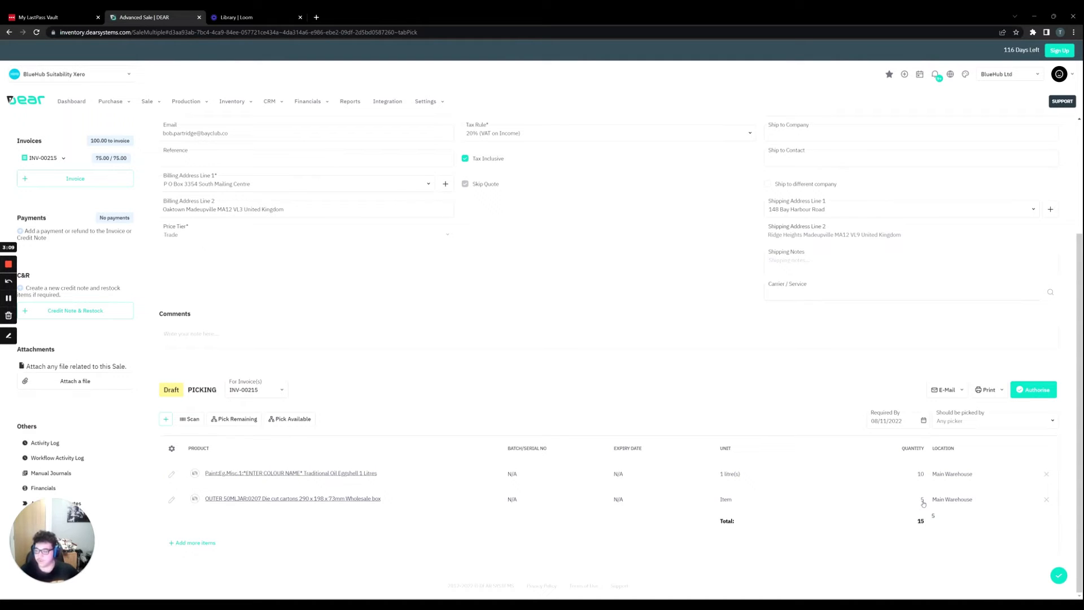
Review the pick lines for the first invoice and authorise the picking.
scroll(728, 408, "up", 1)
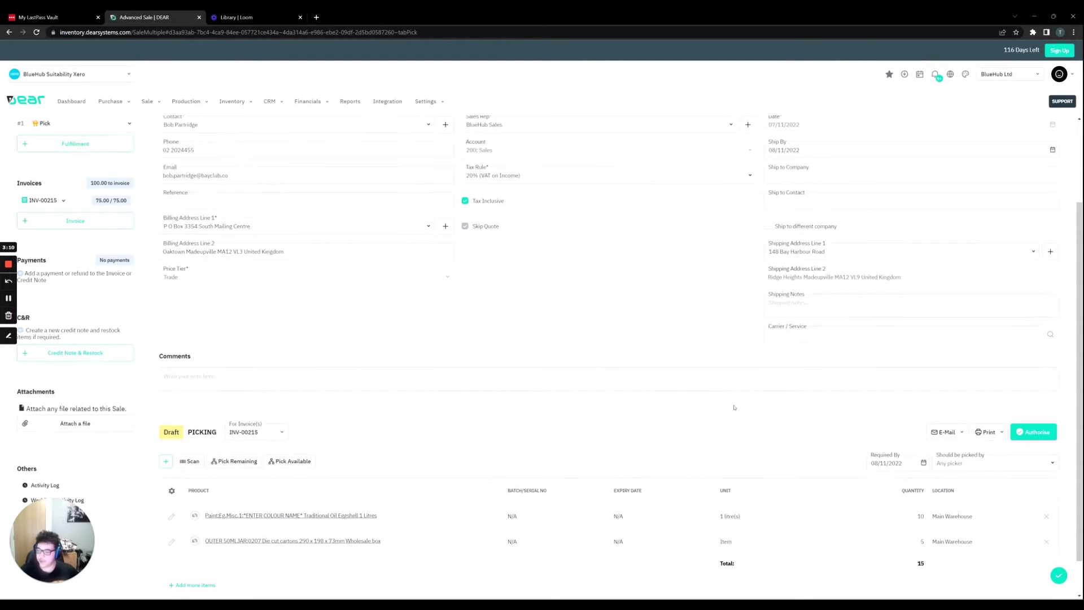
scroll(734, 407, "down", 1)
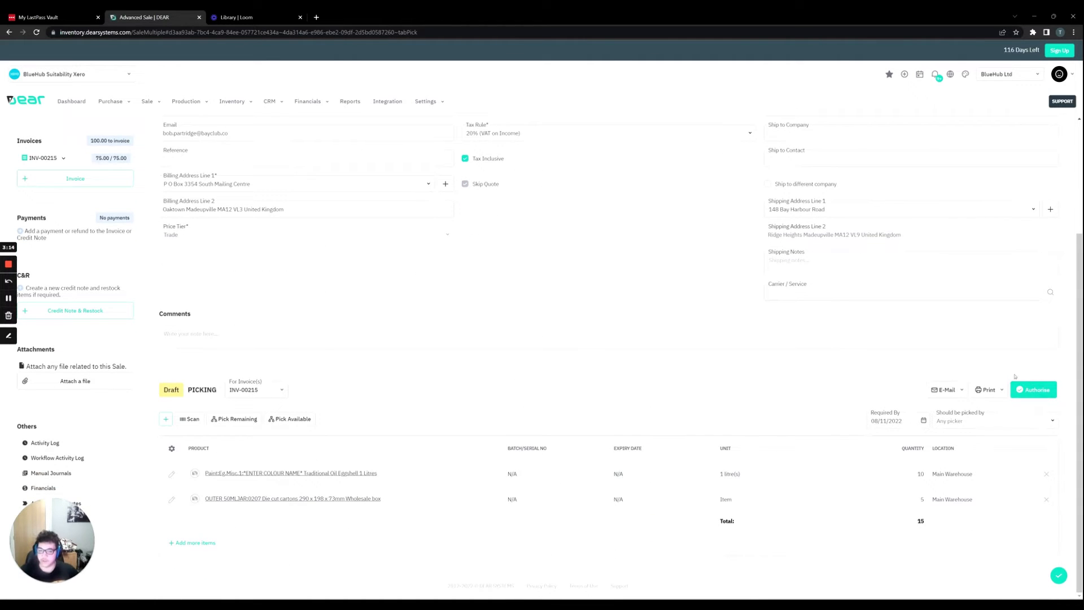
left_click(1022, 396)
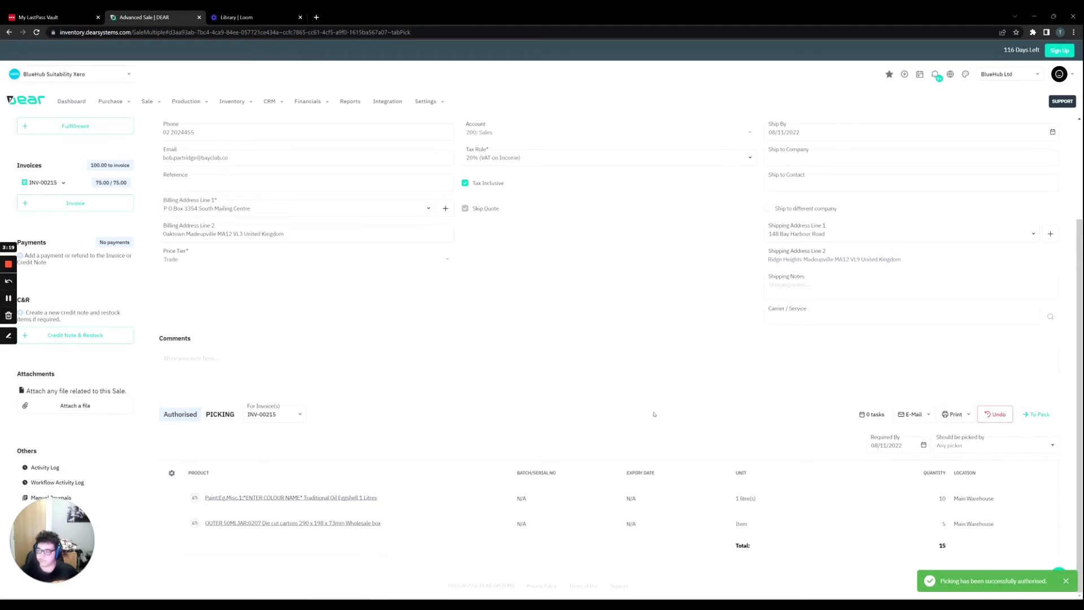
Copy the picked items into the first fulfillment's packing and authorise the packing.
scroll(654, 414, "up", 2)
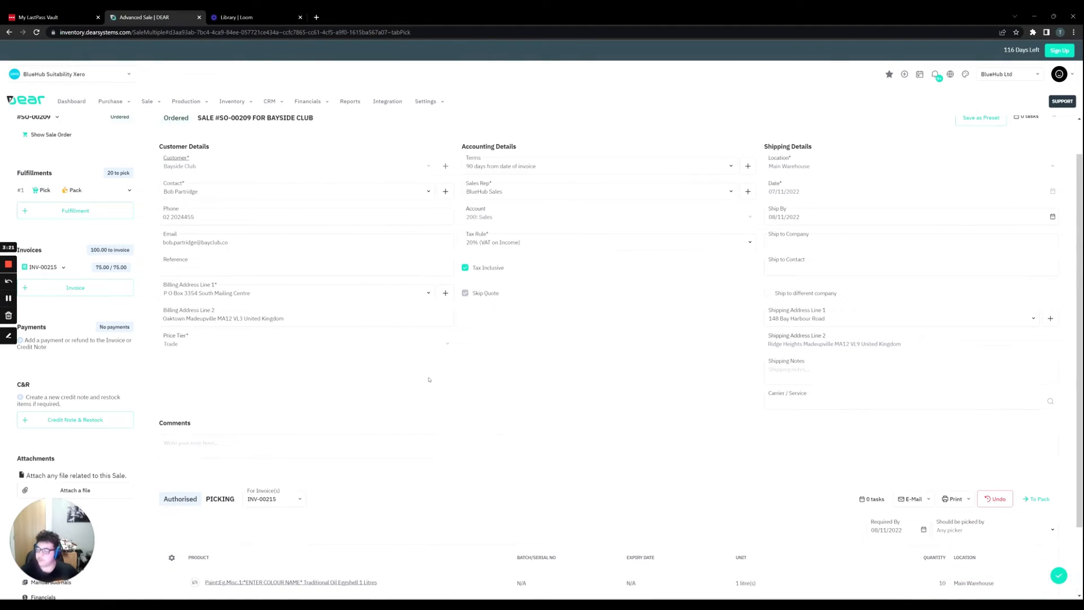
left_click(73, 191)
scroll(325, 403, "down", 2)
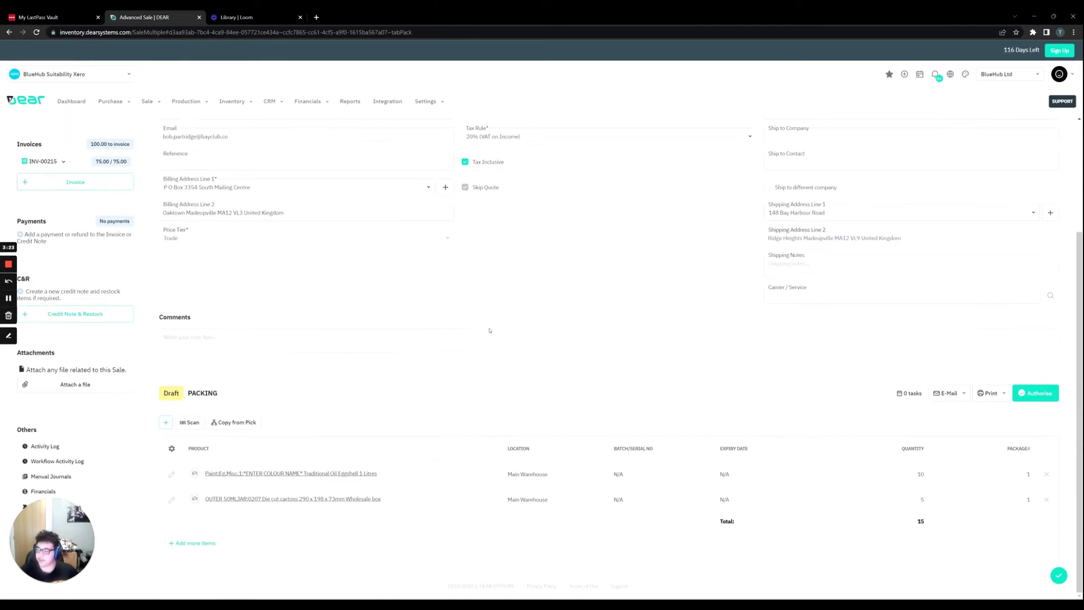
left_click(248, 423)
left_click(1035, 394)
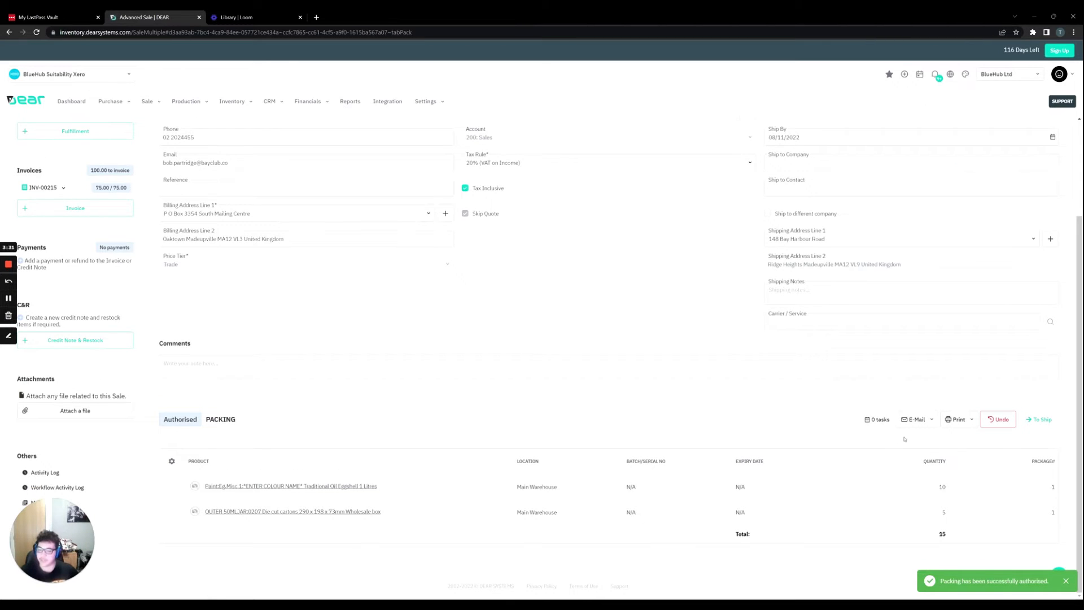
Go to the first fulfillment's shipping stage, review its shipment line and authorise the shipping.
scroll(905, 440, "up", 3)
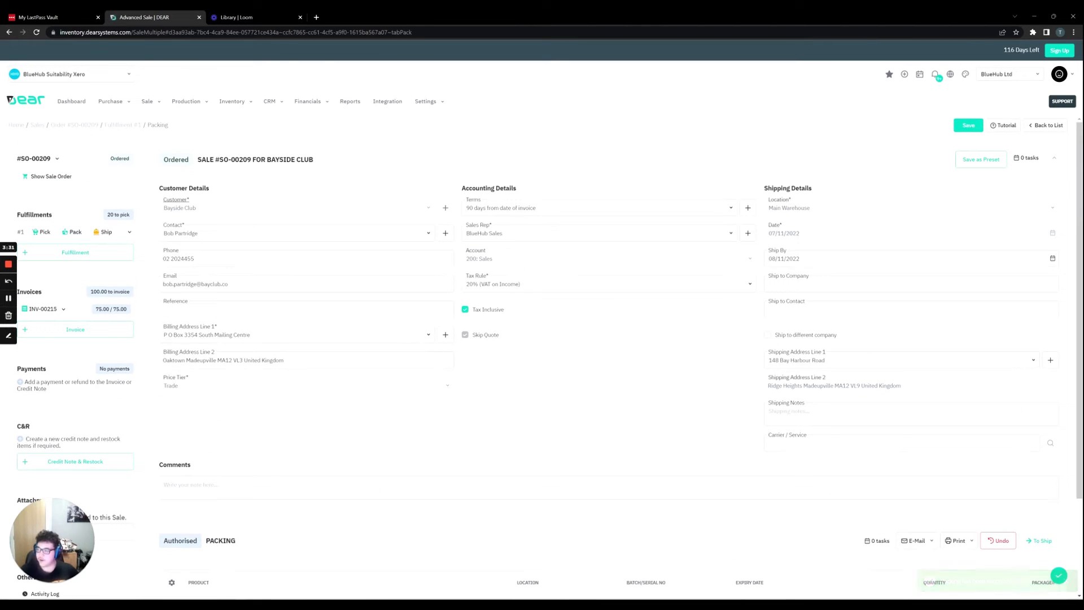
left_click(106, 232)
scroll(629, 368, "down", 2)
scroll(629, 369, "down", 2)
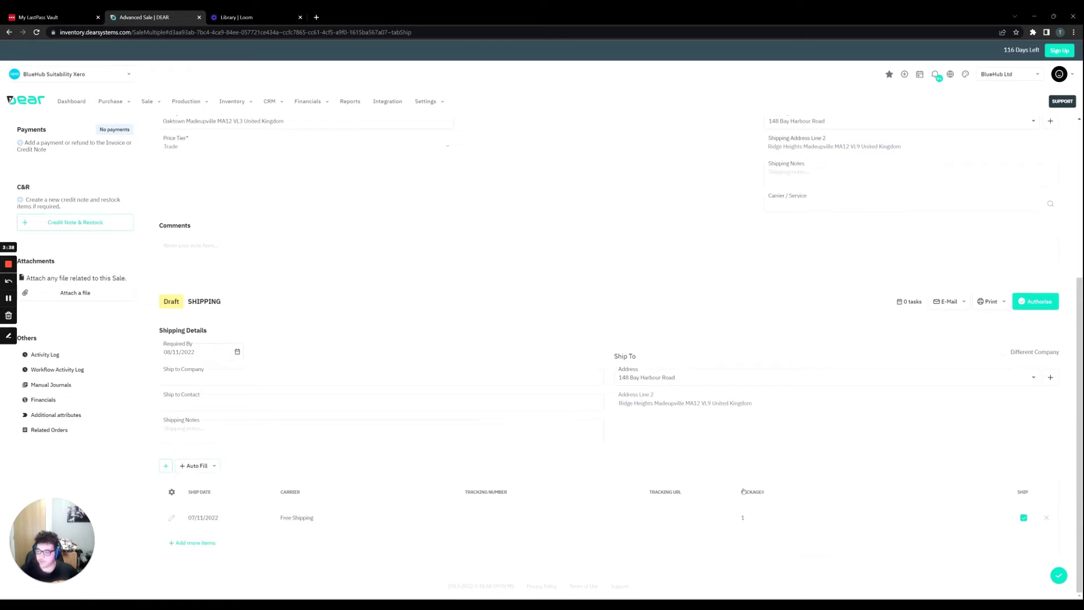
left_click(1030, 305)
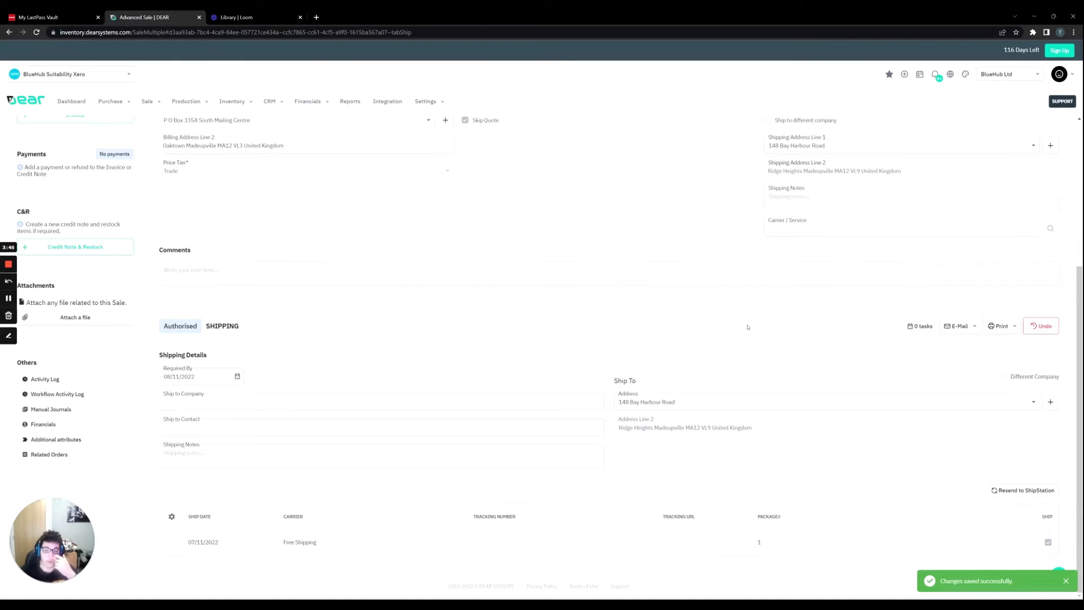
Create a second invoice for the sale and fill it with the remaining order items, without additional charges.
scroll(747, 327, "up", 3)
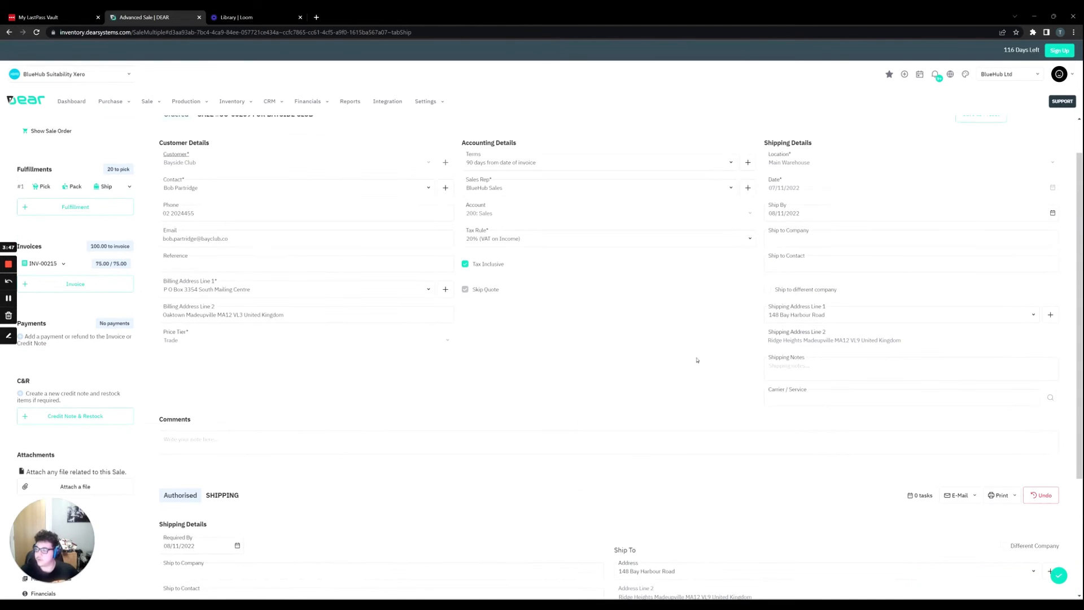
scroll(698, 356, "up", 1)
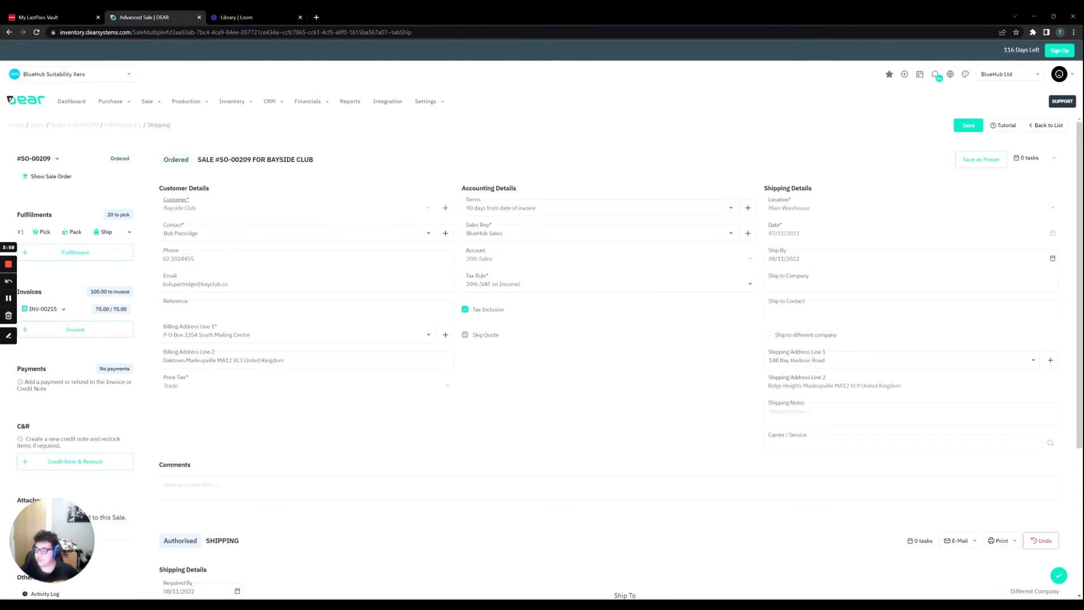
left_click(126, 333)
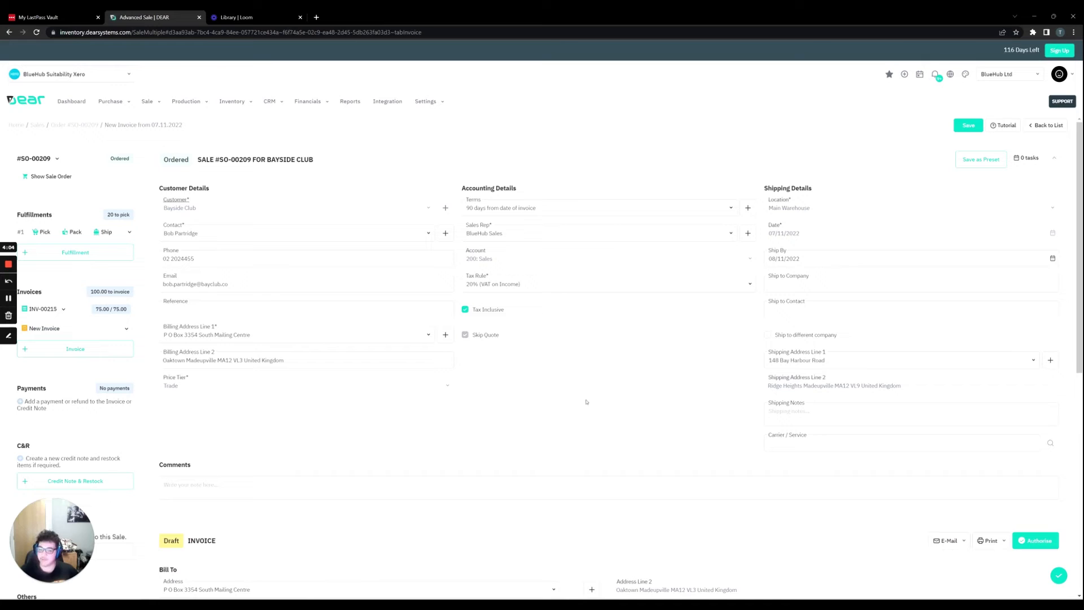
scroll(581, 377, "down", 5)
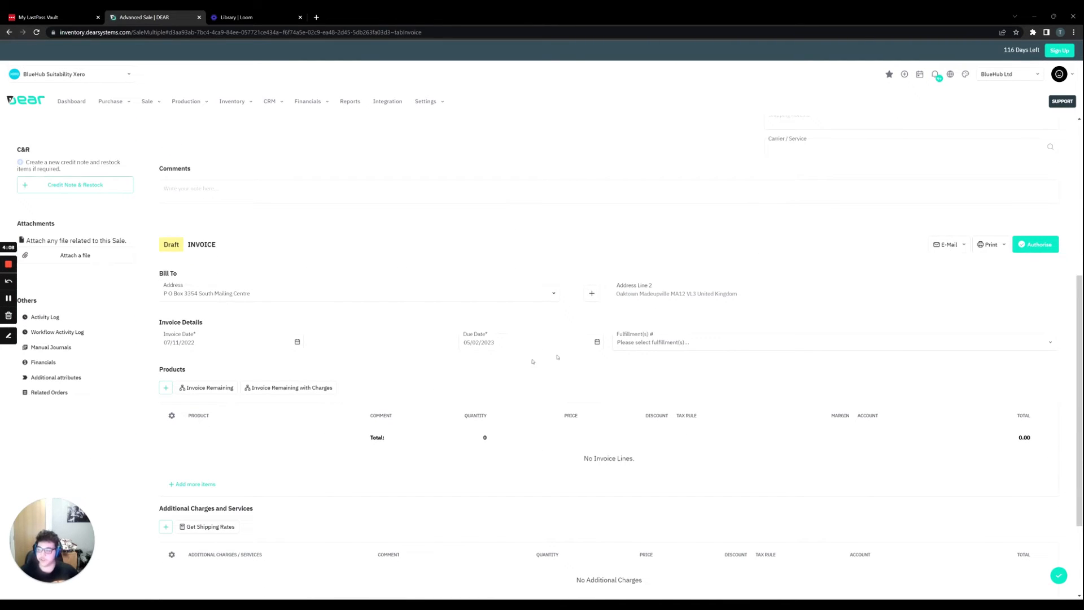
left_click(223, 390)
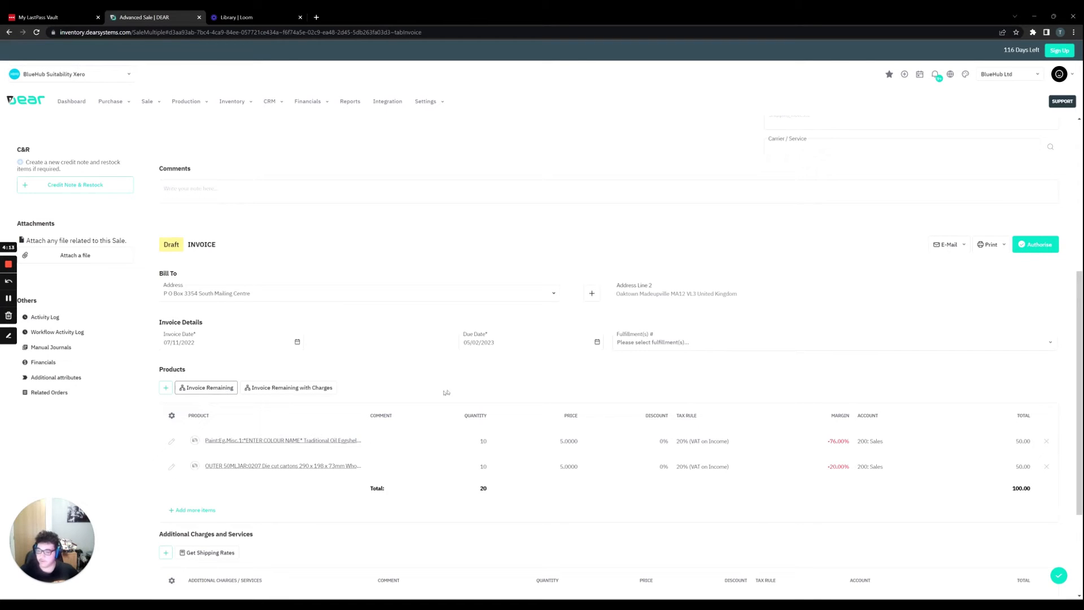
Review the second invoice's product lines and authorise the invoice.
scroll(449, 377, "down", 2)
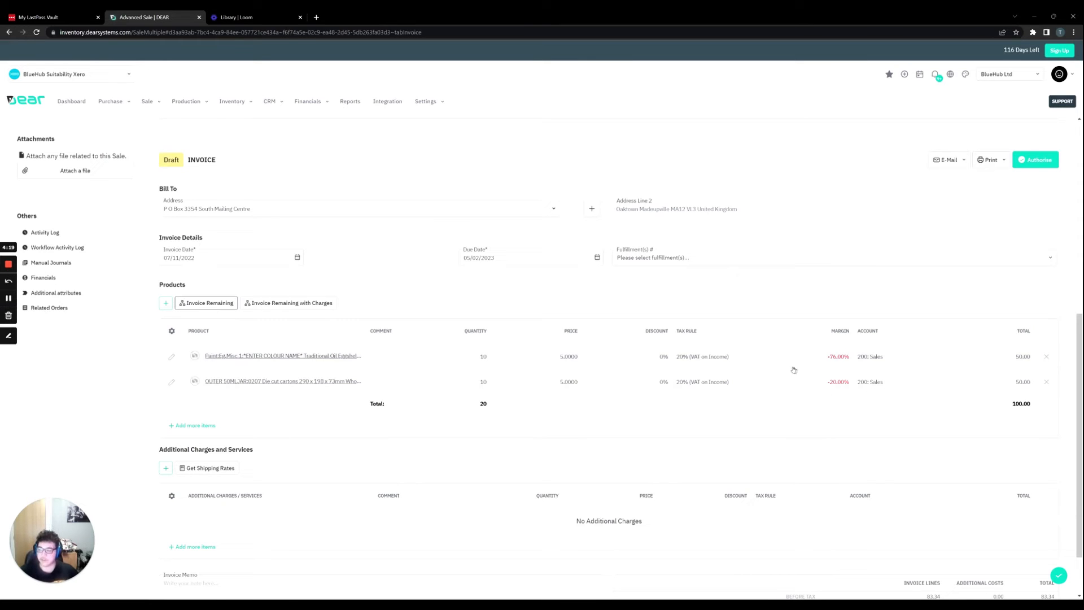
scroll(712, 349, "up", 1)
scroll(723, 348, "up", 1)
scroll(738, 356, "down", 1)
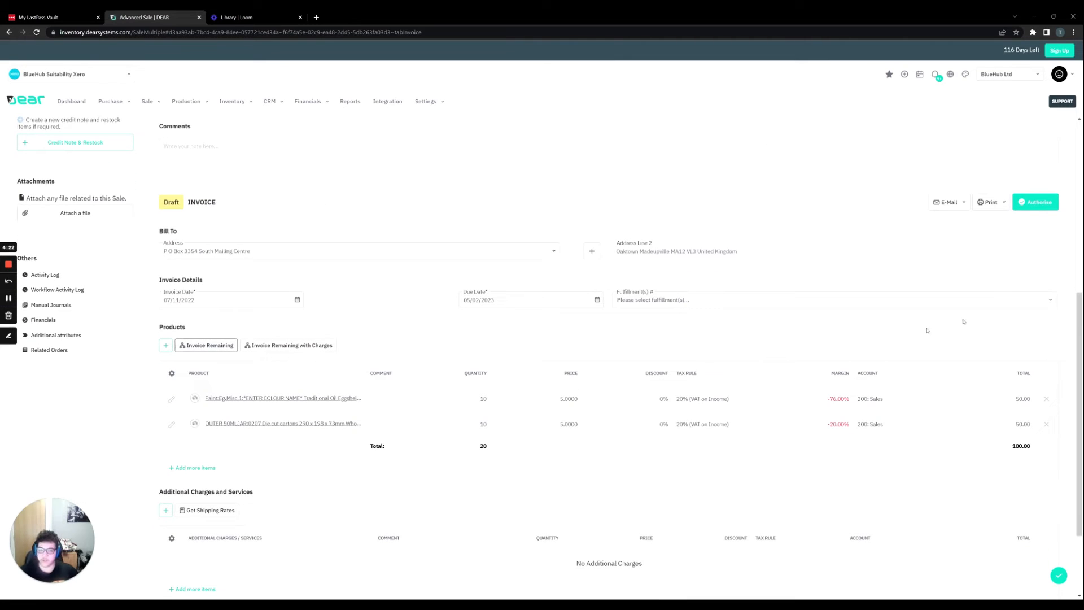
left_click(1029, 206)
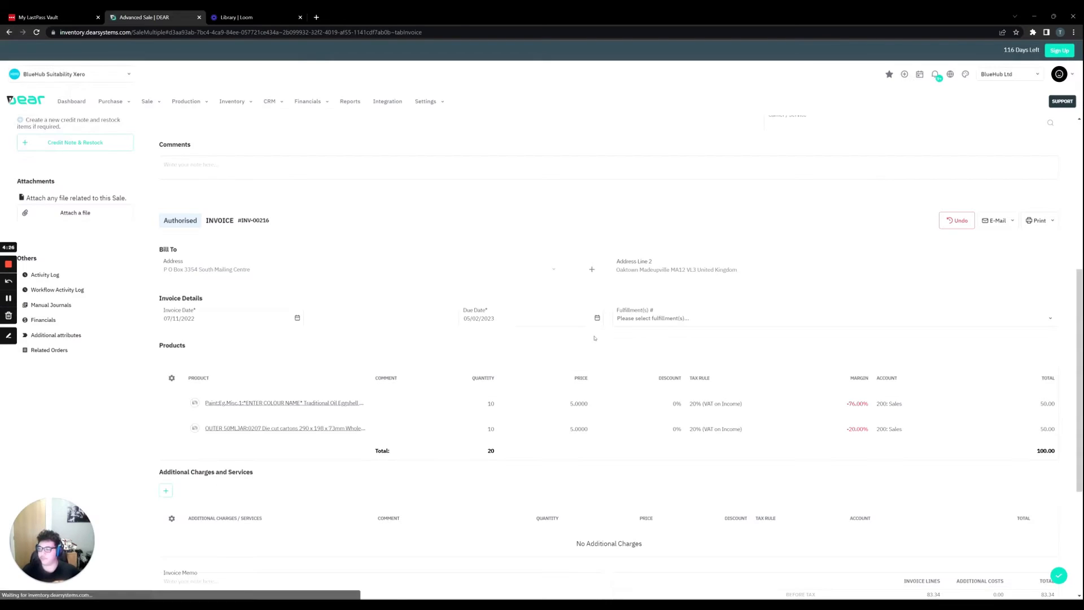
Create a second fulfillment that picks the second invoice's items, and authorise its picking.
scroll(573, 362, "up", 4)
scroll(573, 362, "up", 2)
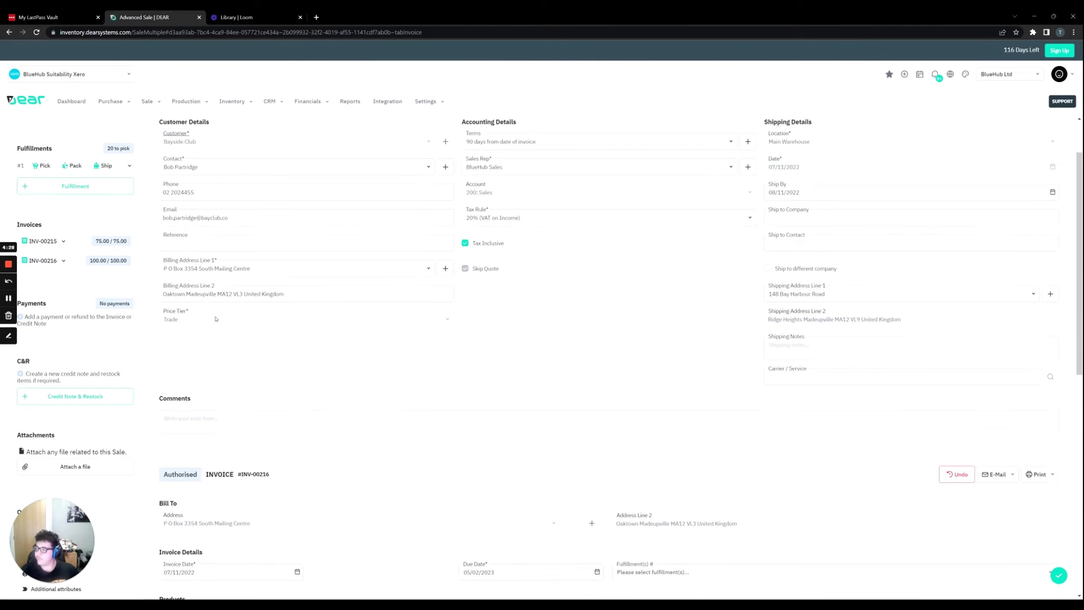
left_click(122, 249)
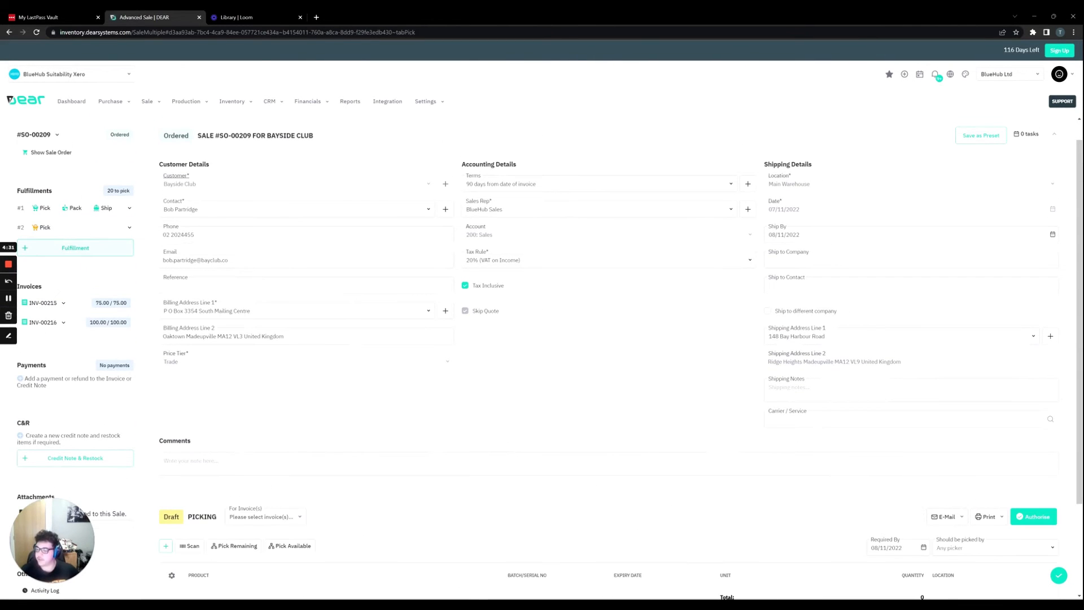
scroll(171, 263, "down", 2)
left_click(299, 399)
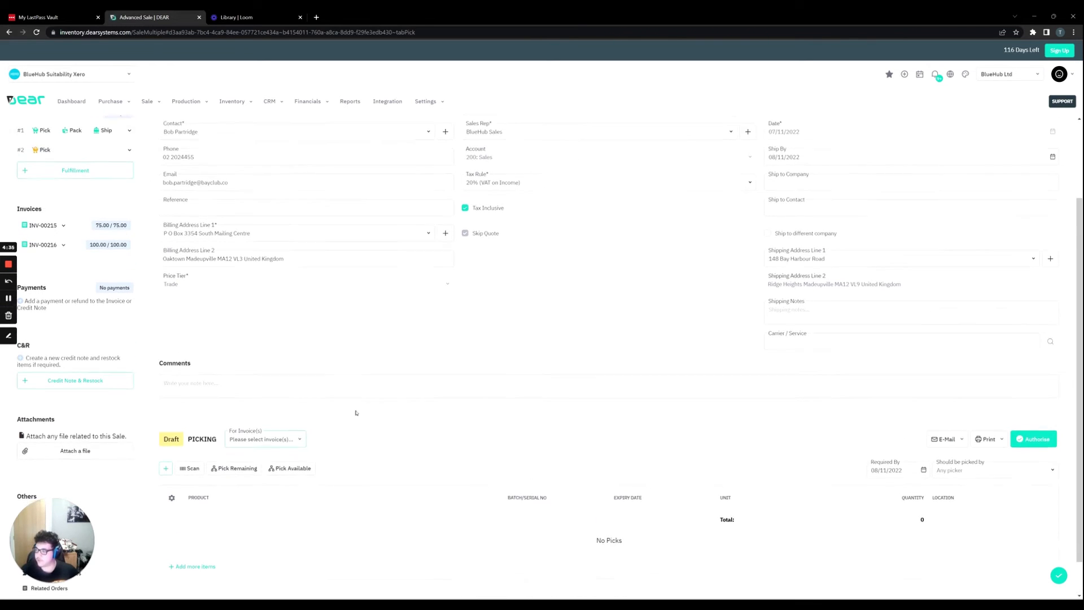
left_click(275, 434)
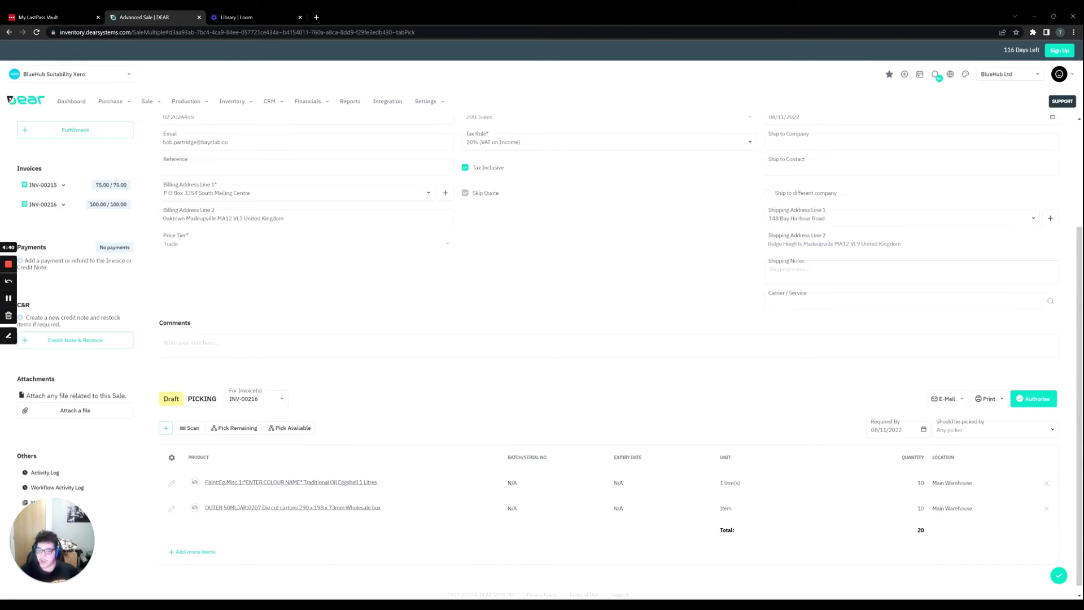
left_click(1034, 399)
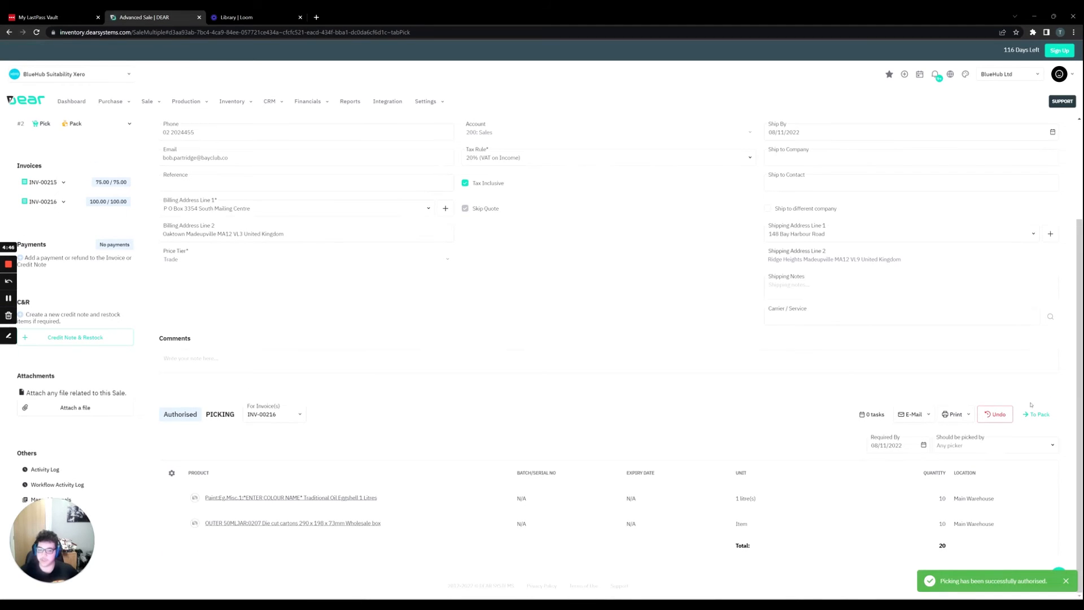
Advance the second fulfillment through packing and shipping, authorising both stages.
left_click(1037, 414)
left_click(1022, 415)
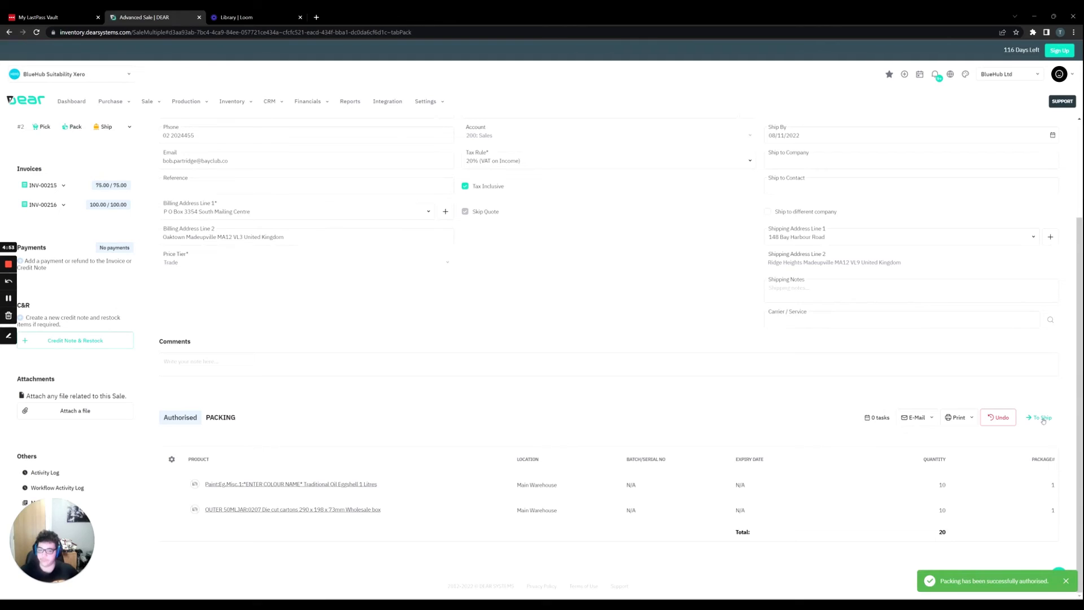
left_click(1042, 421)
left_click(1031, 418)
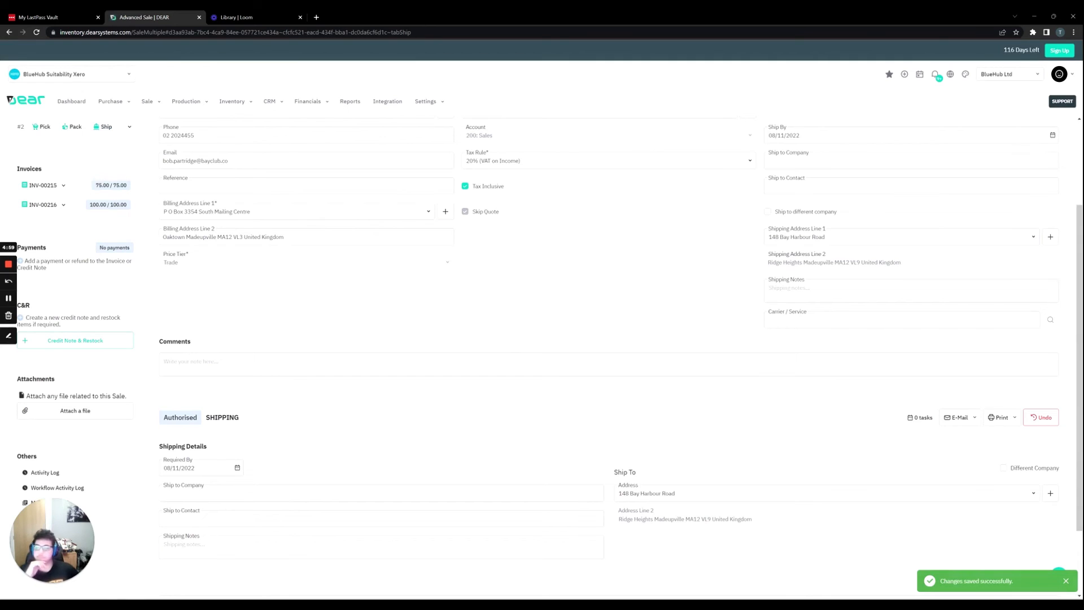
Mark the Bayside Club sale as fulfilled and accept the confirmation.
scroll(651, 369, "up", 2)
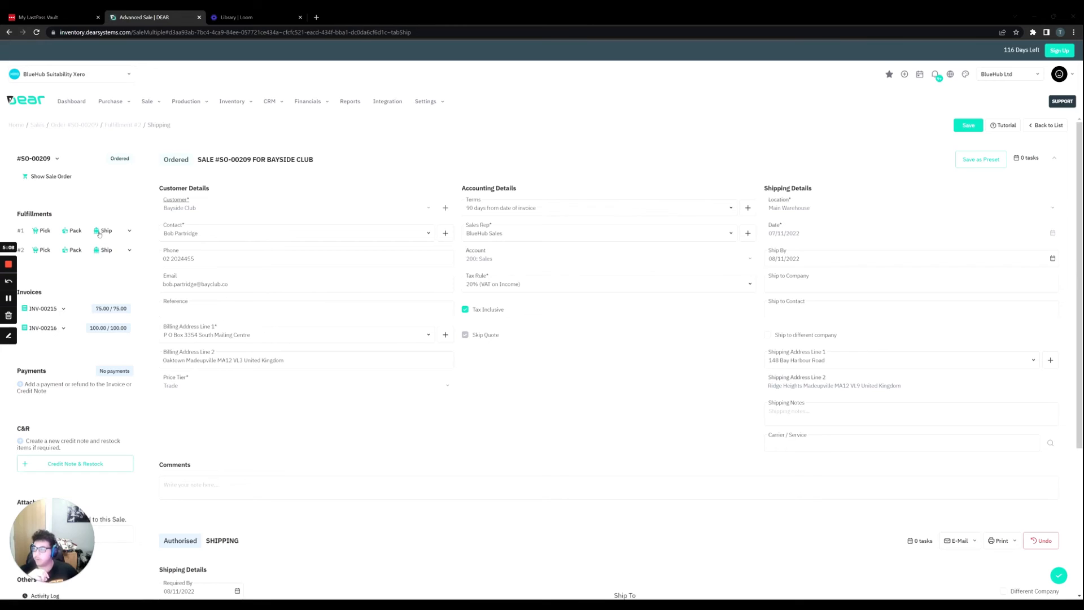
left_click(59, 161)
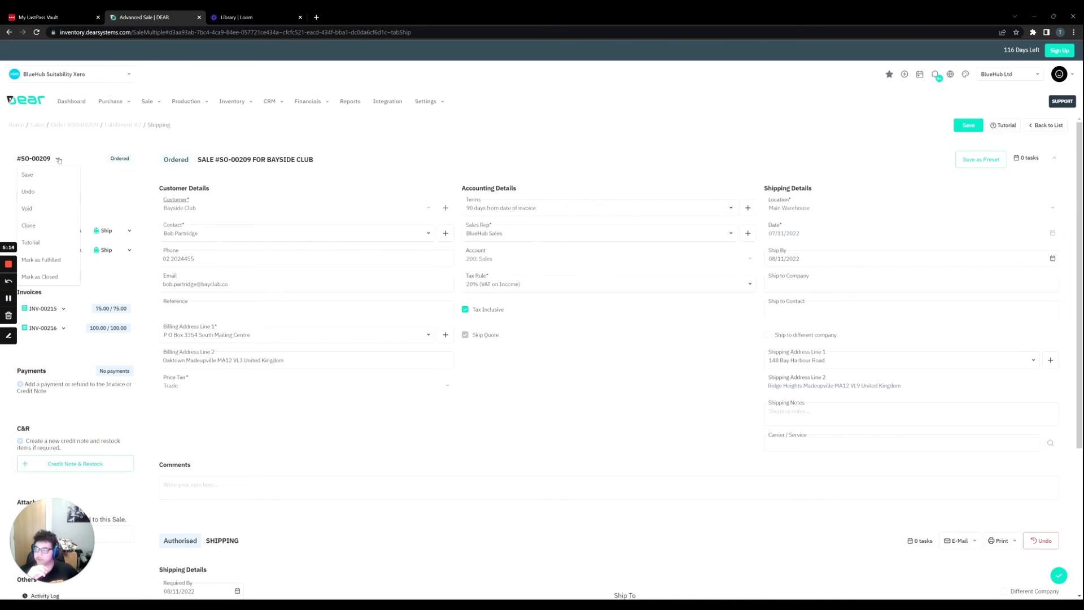
left_click(55, 260)
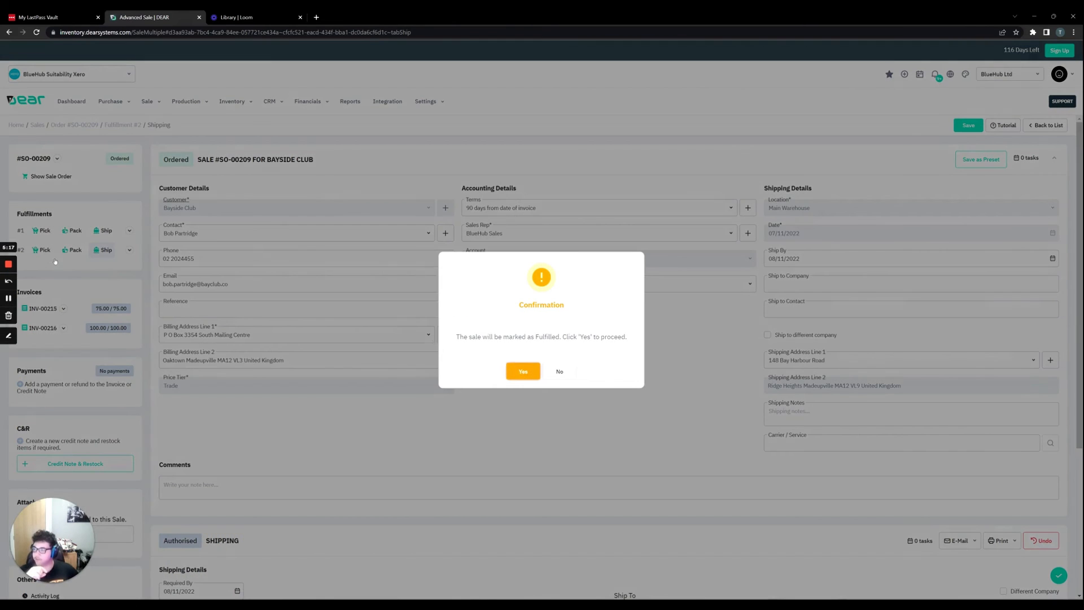
left_click(517, 371)
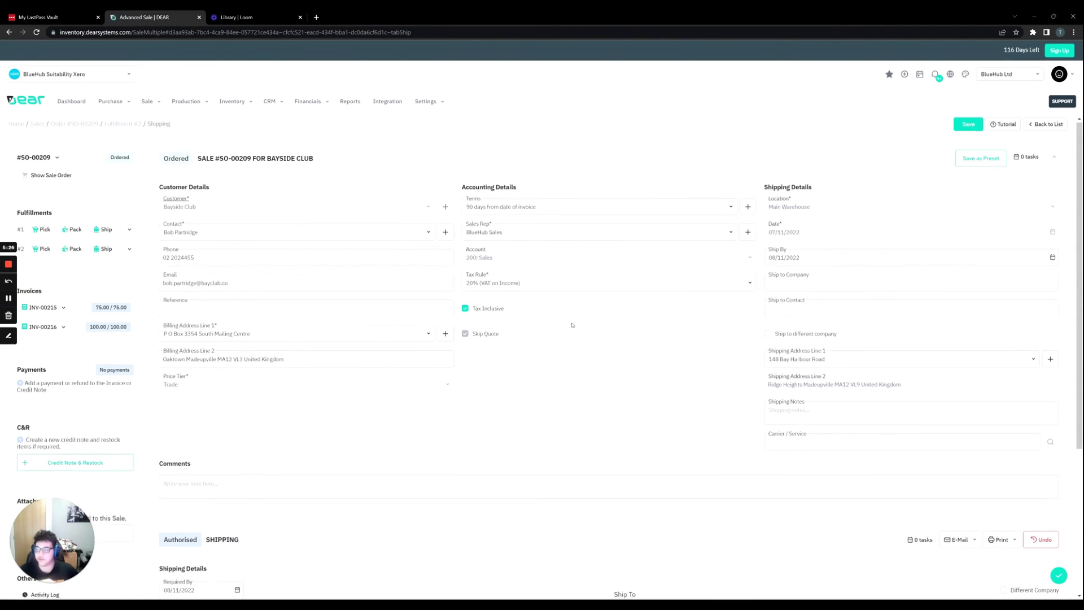
Examine the sale's payment, credit note and restock, attachment and other options, along with the second fulfillment's shipping details.
scroll(608, 339, "down", 1)
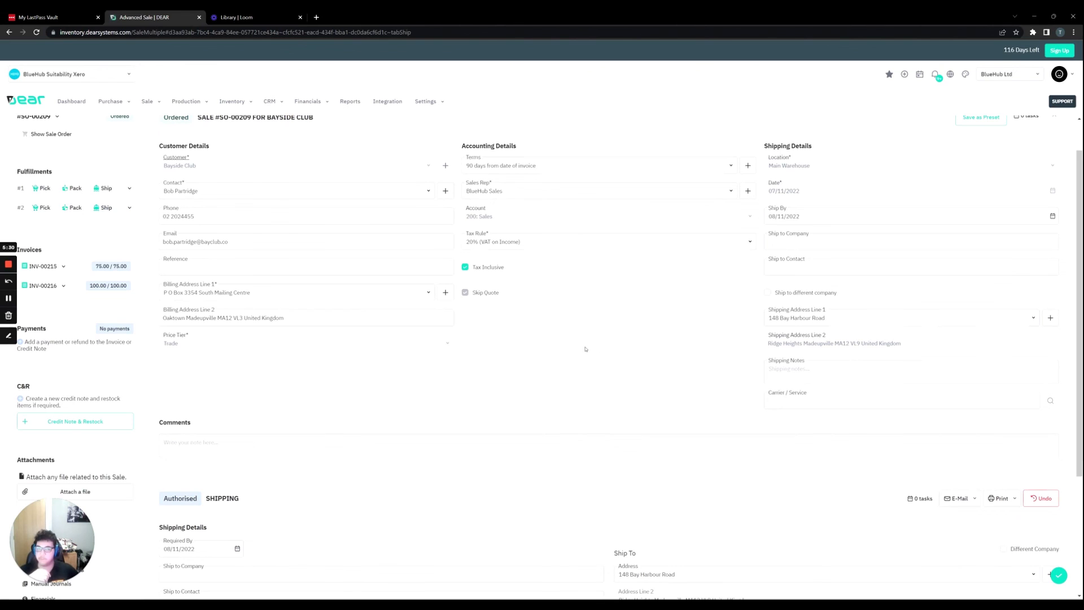
scroll(587, 348, "down", 2)
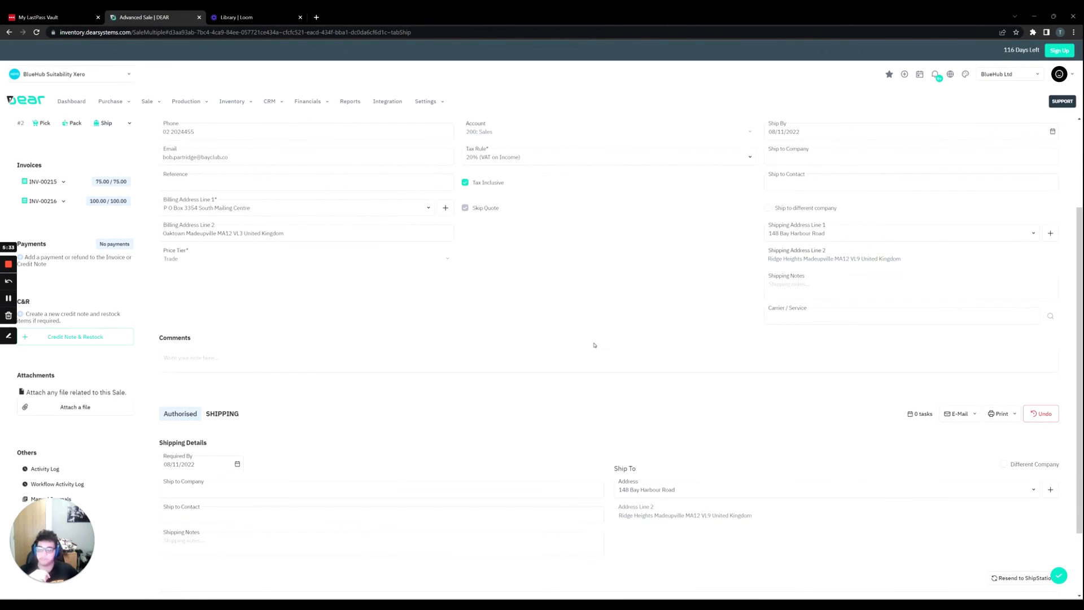
scroll(594, 345, "down", 1)
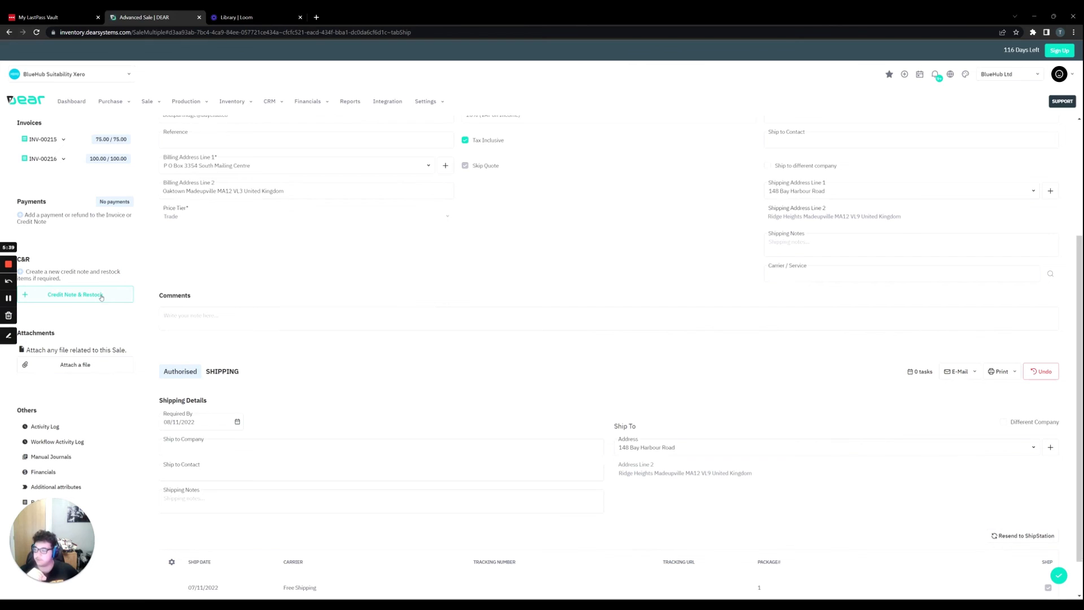
scroll(101, 300, "down", 1)
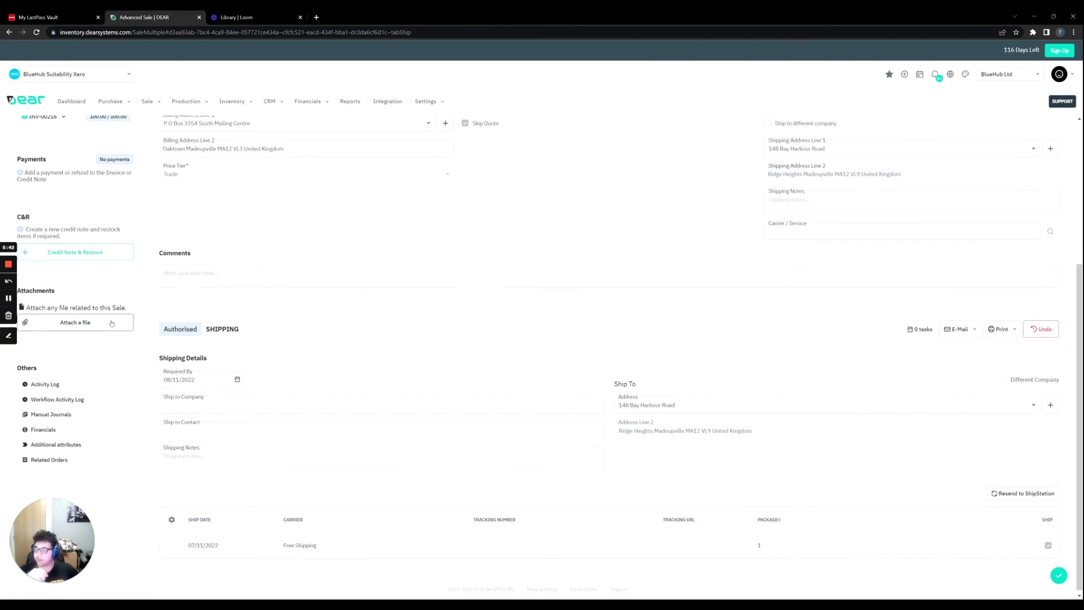